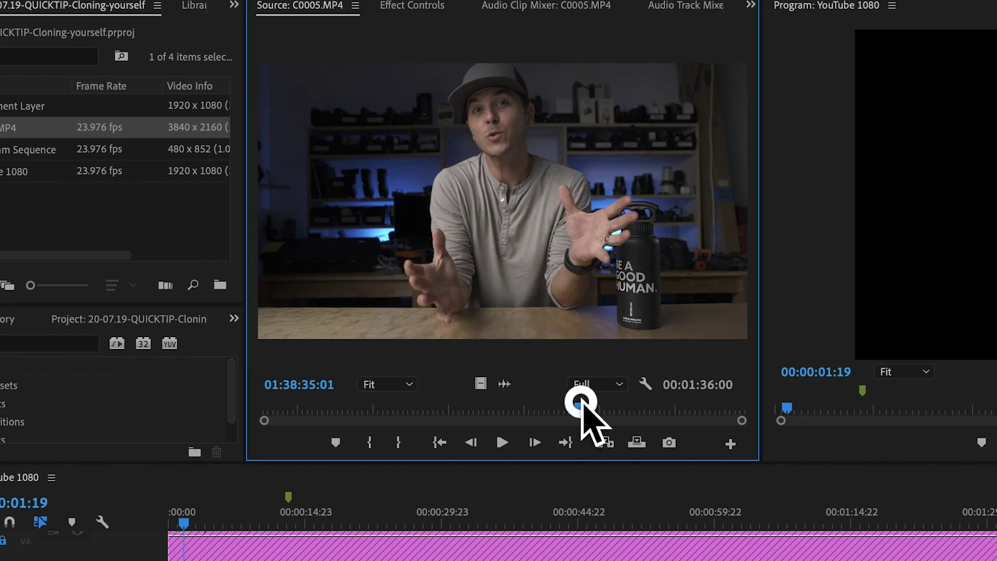
- Preview the C0005.MP4 footage, then place it on V1/A1 of the YouTube 1080 sequence
drag(581, 403, 589, 403)
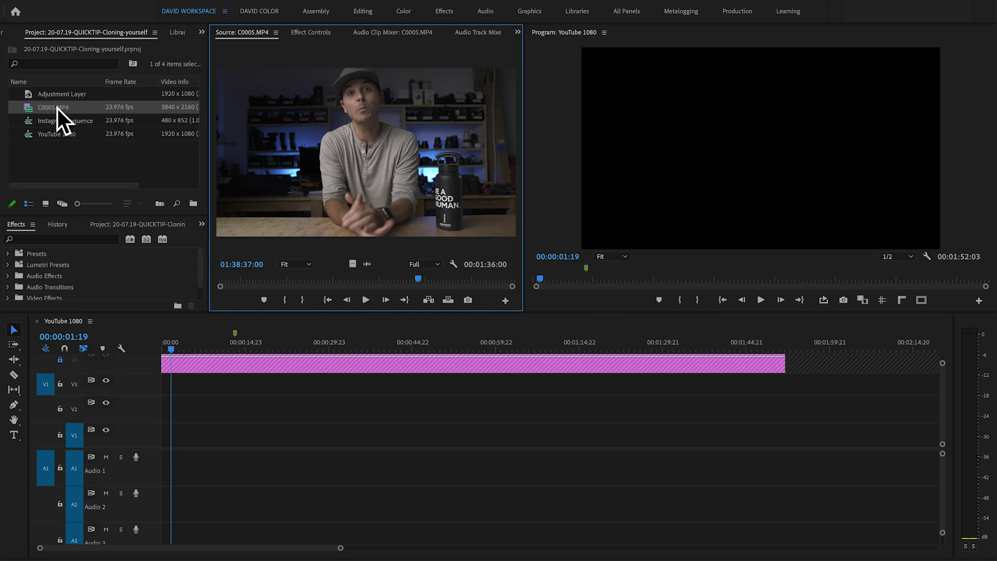
drag(56, 107, 159, 447)
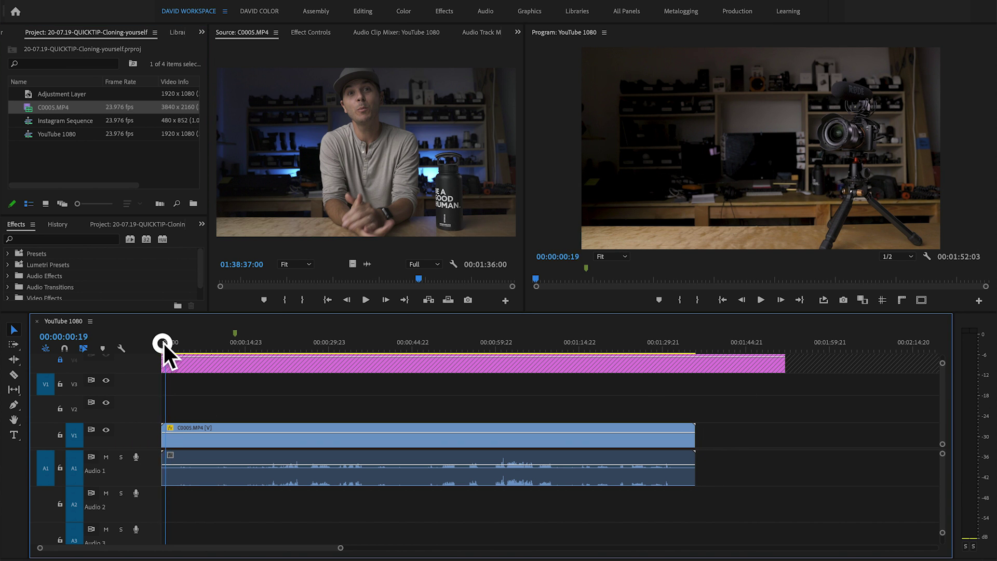
- Ripple-trim the footage before the first take and split the clip where it ends
drag(174, 344, 210, 344)
click(194, 441)
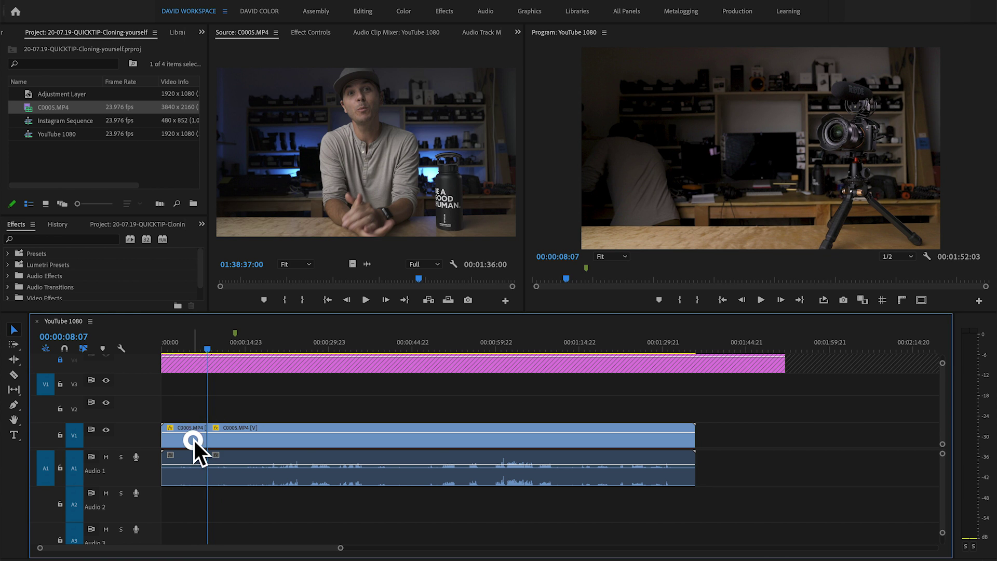
key(q)
drag(162, 344, 387, 347)
key(ctrl+k)
- Split at the second take, ripple-delete the in-between footage, and stack the second take on V2/A2
click(358, 437)
key(ctrl+k)
click(362, 430)
key(shift+Delete)
drag(367, 436, 302, 411)
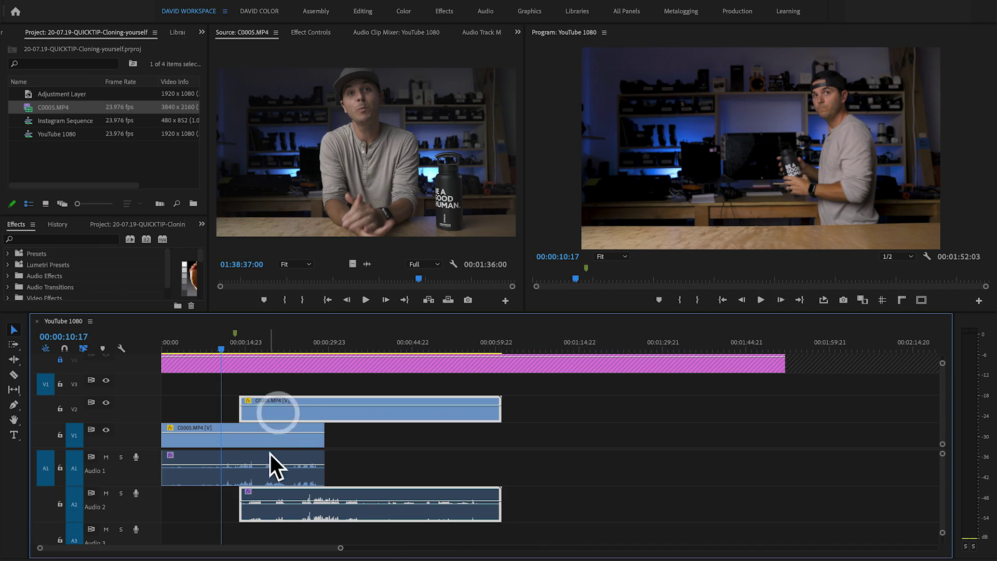
key(=)
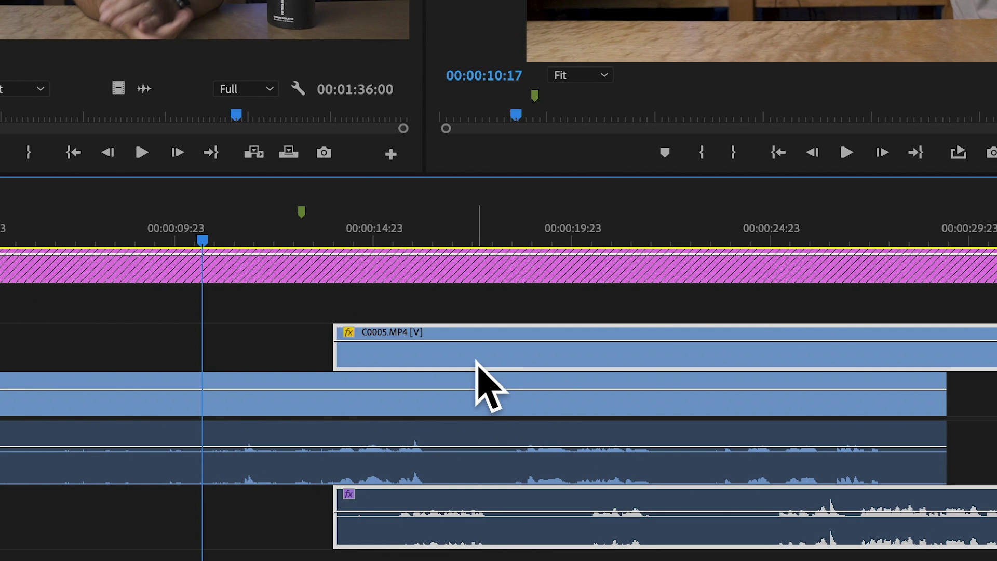
- Slide the second take on V2/A2 slightly to the right in two small moves
drag(477, 363, 499, 363)
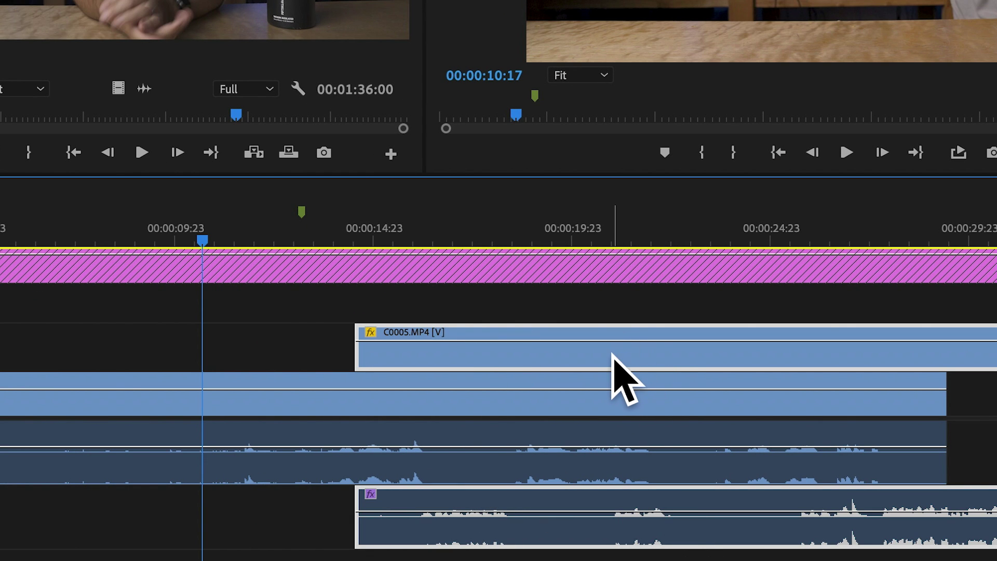
drag(611, 358, 629, 358)
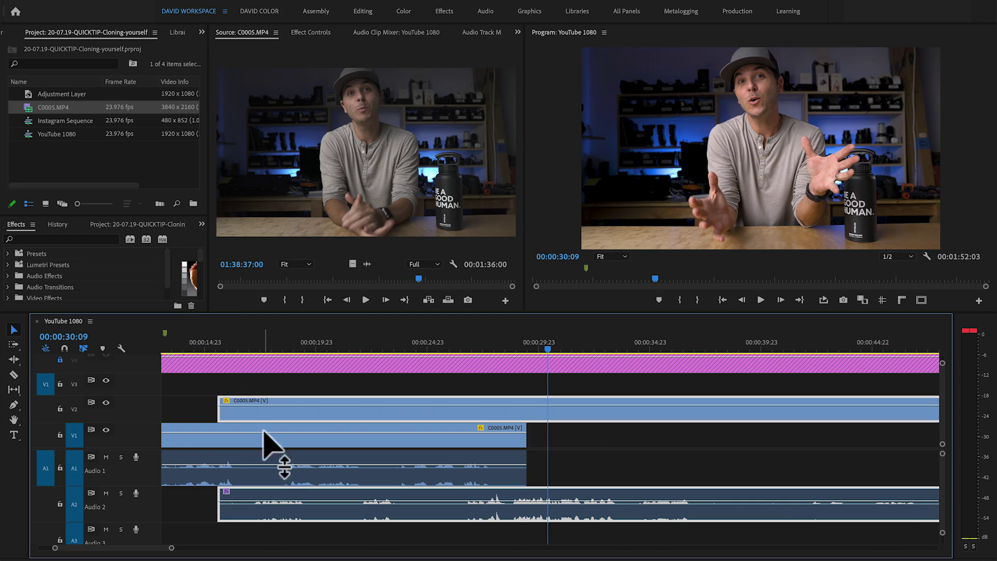
- Hide V1's output and show the second take's Motion, Opacity and Volume in Effect Controls
click(239, 440)
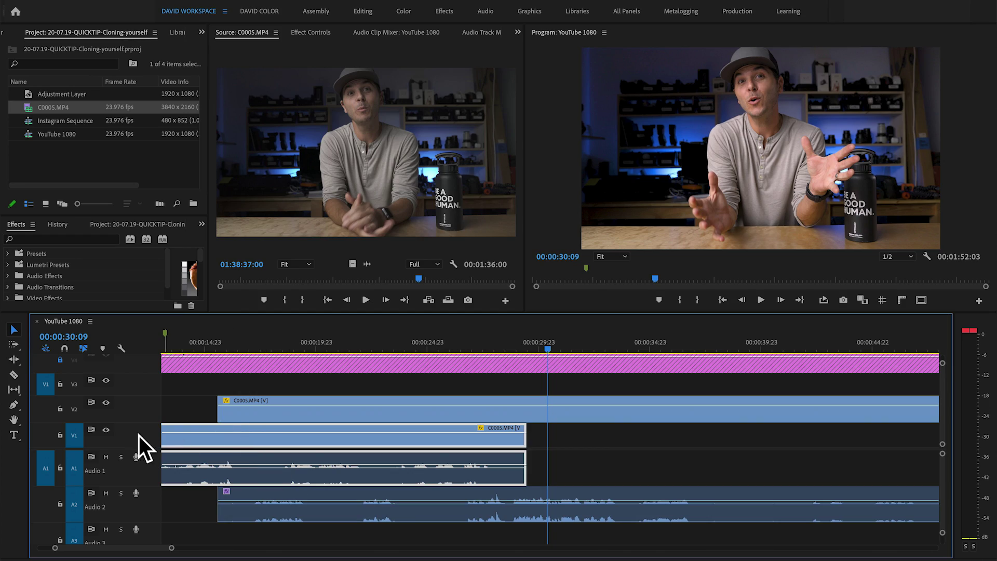
click(106, 430)
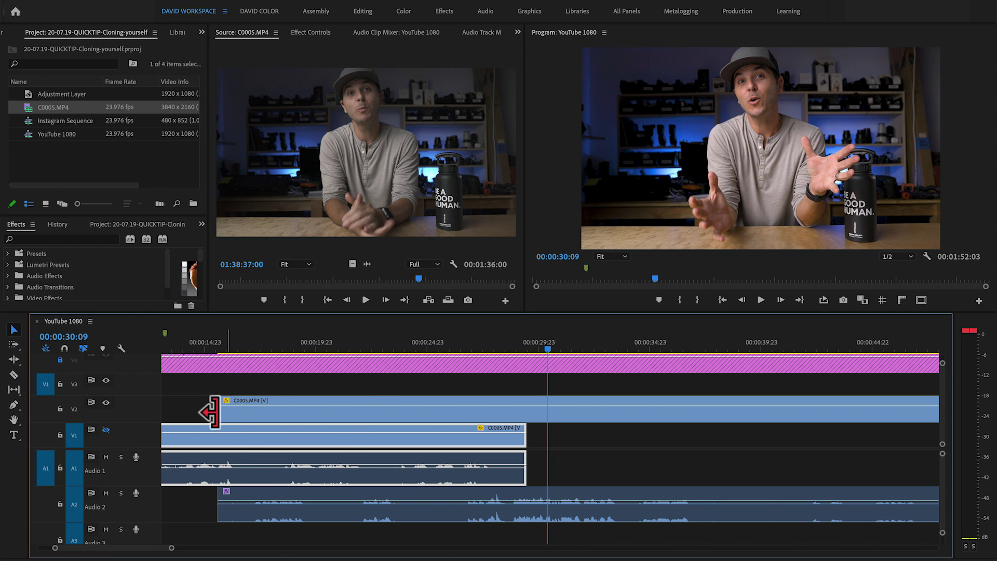
click(106, 403)
click(107, 402)
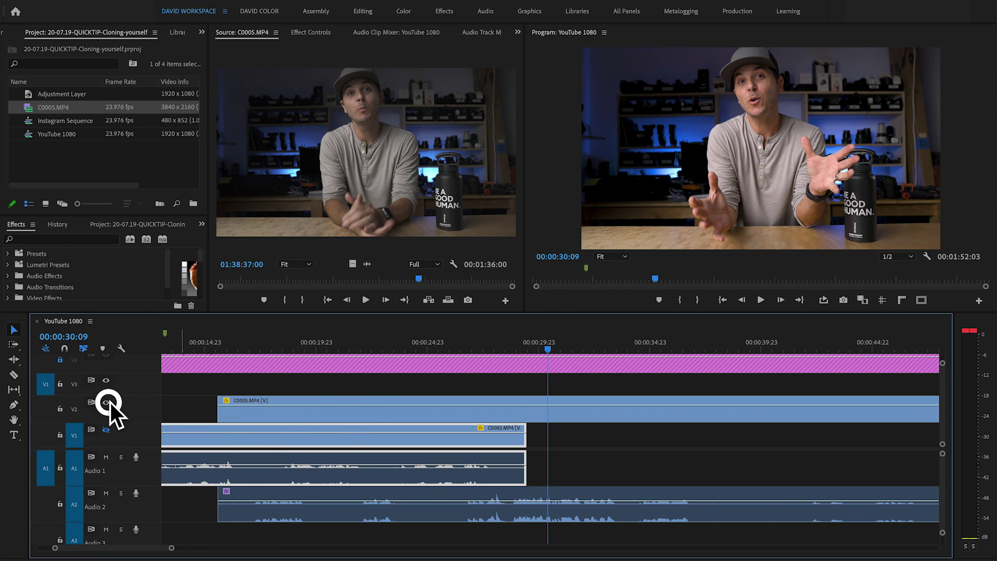
click(351, 409)
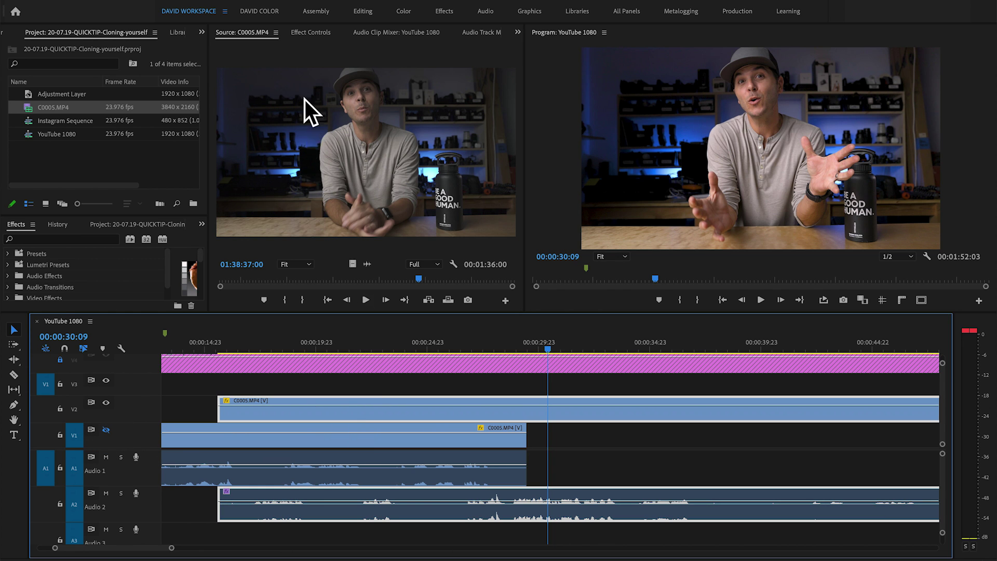
click(310, 33)
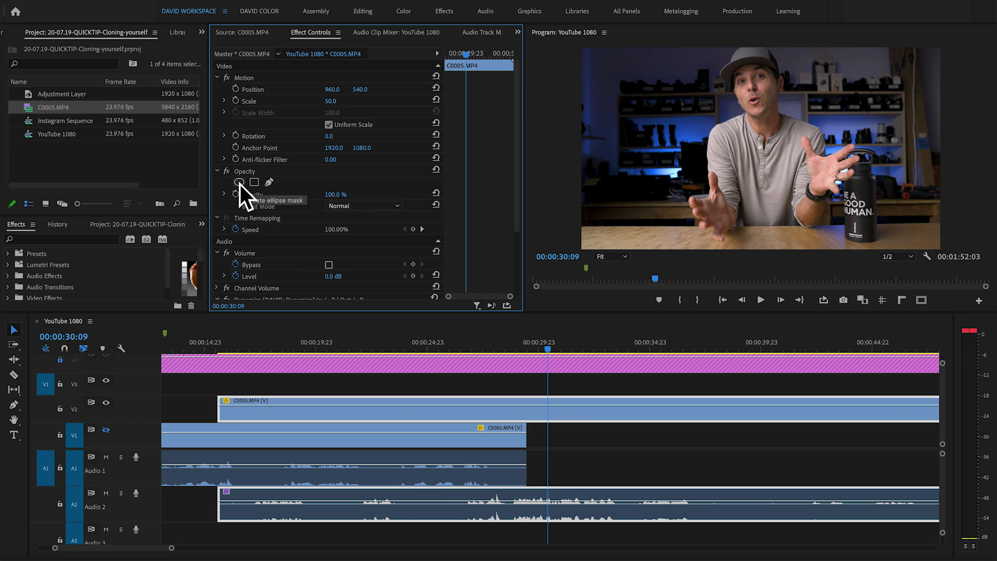
- Save, add a rectangle opacity mask to the second take, drag its four corners around the person, and re-show V1
key(ctrl+s)
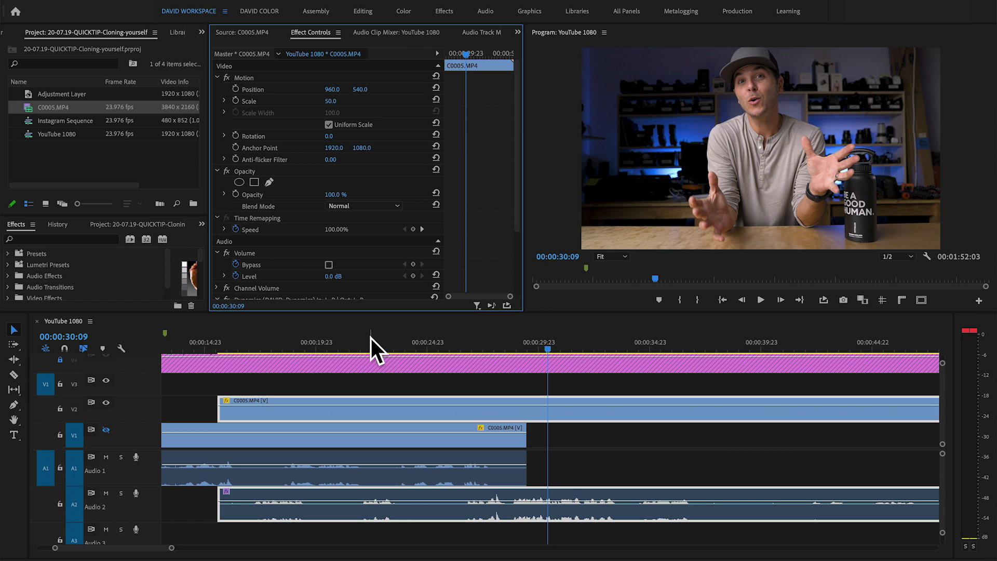
click(255, 182)
drag(716, 125, 638, 78)
drag(806, 123, 797, 72)
drag(806, 173, 797, 213)
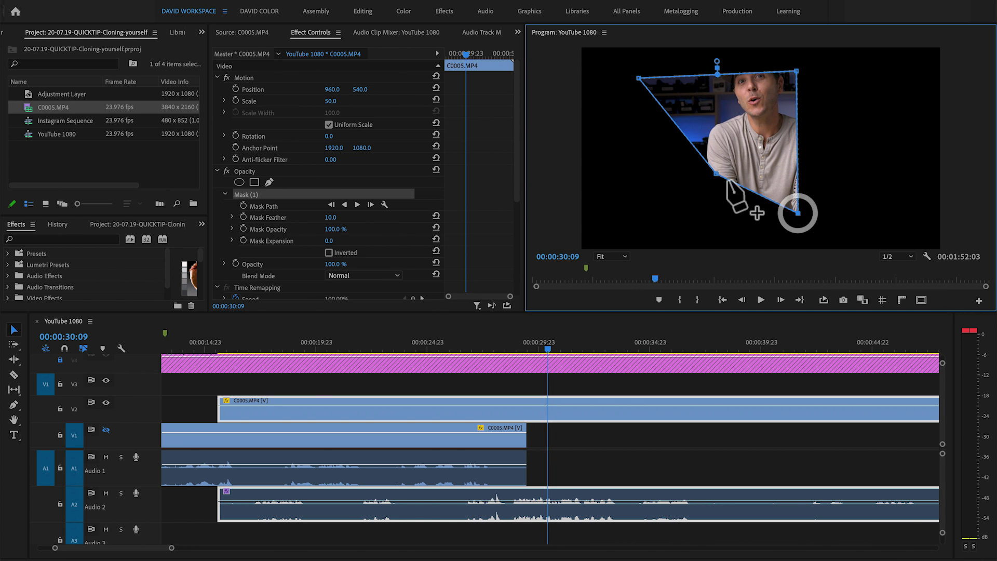
drag(705, 182, 660, 222)
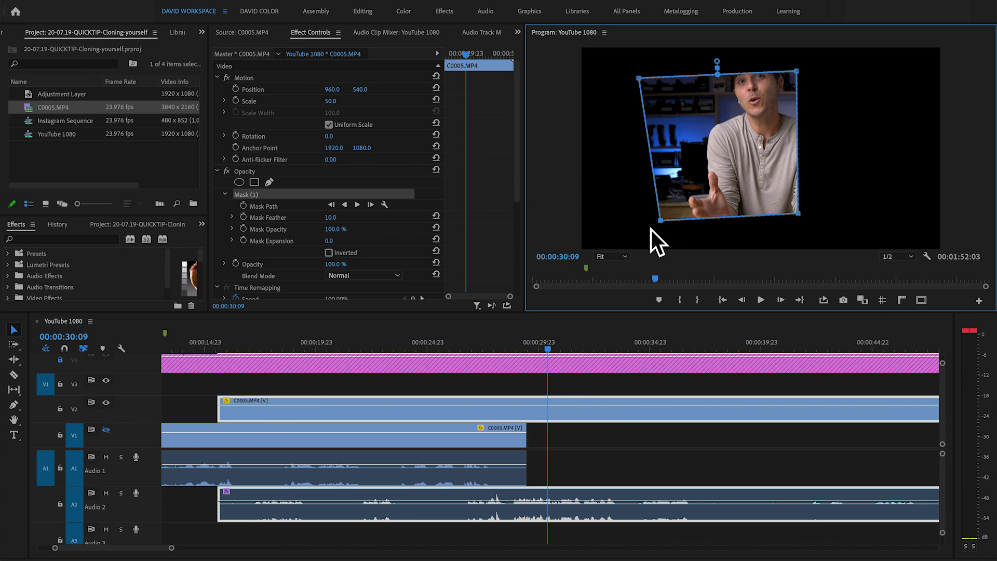
click(107, 430)
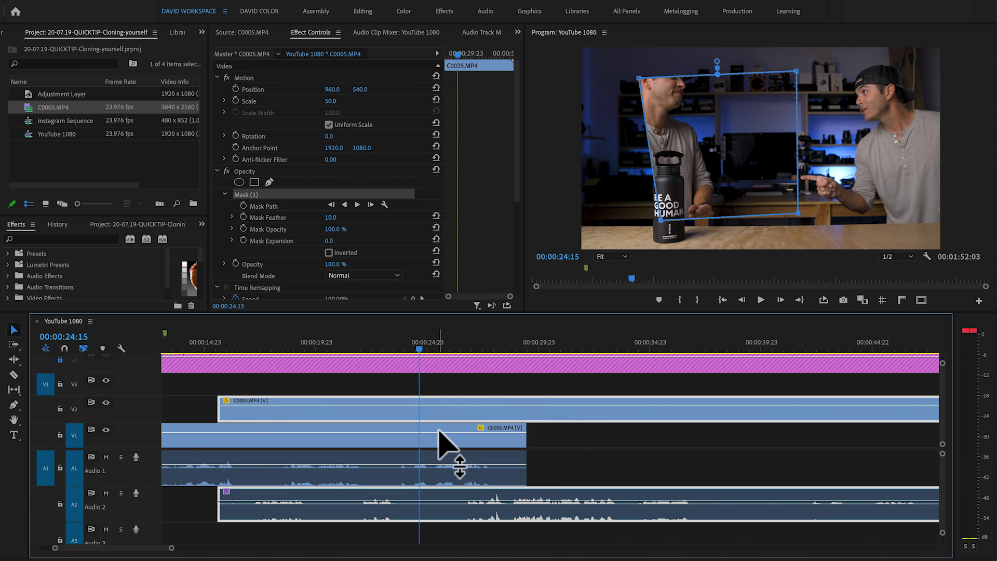
- Shift the V2 mask to frame the person holding the bottle, checking it with V1 hidden
click(657, 221)
mouse_move(644, 229)
mouse_down()
mouse_move(614, 206)
mouse_move(696, 223)
mouse_move(801, 213)
mouse_move(629, 217)
mouse_up()
key(Right)
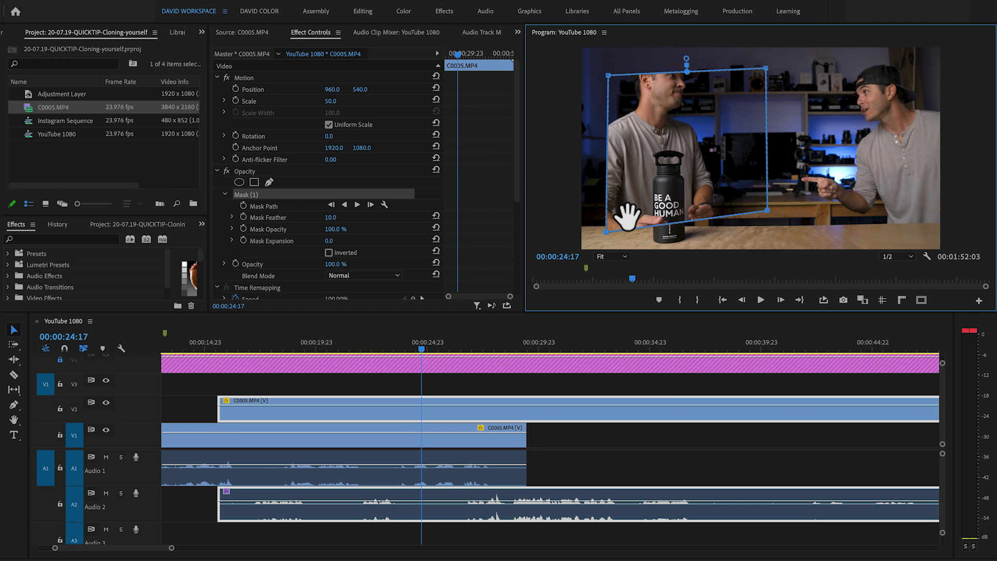
click(107, 430)
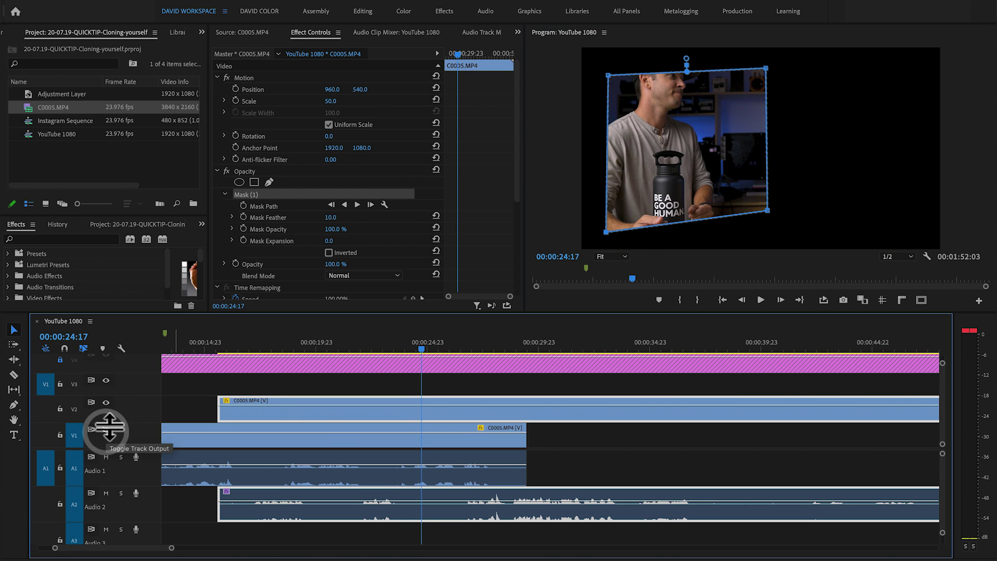
drag(663, 151, 661, 121)
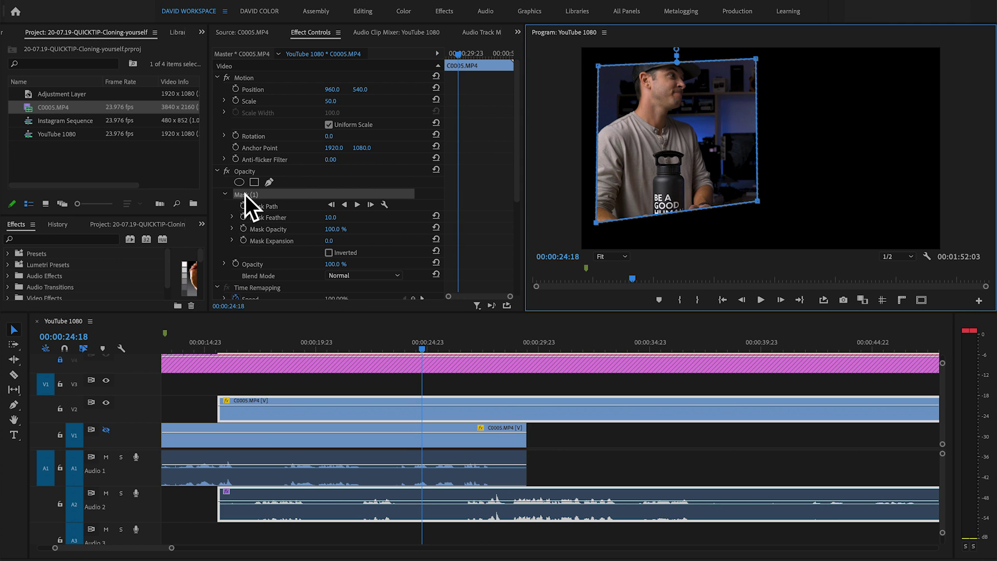
- Delete the rectangle Mask (1) and start a new free-draw bezier pen mask
click(246, 195)
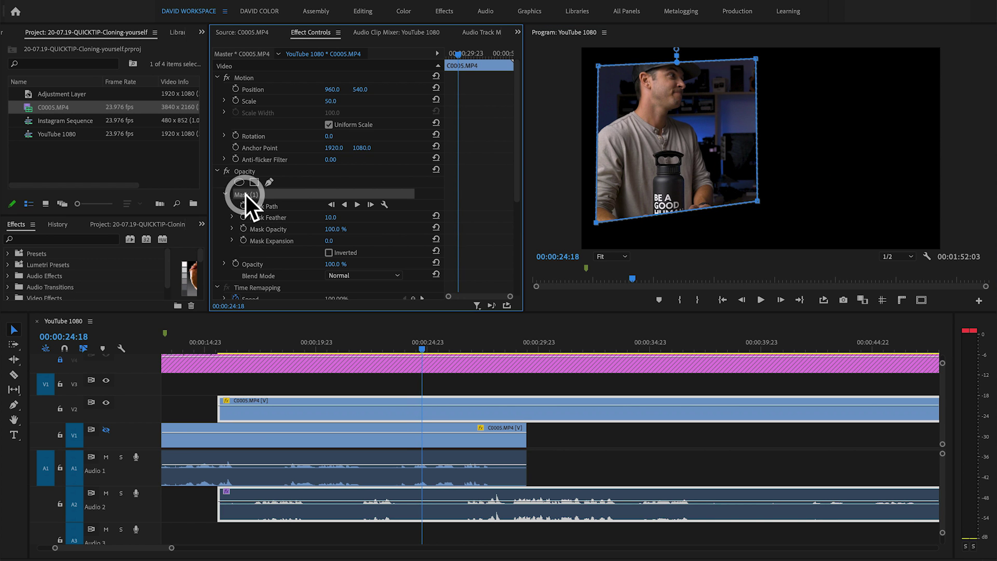
key(Delete)
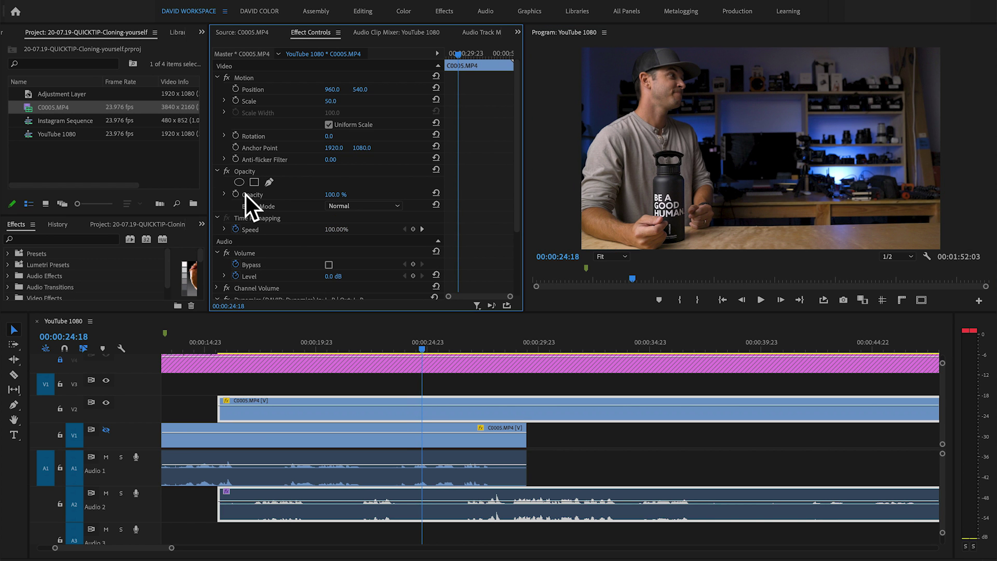
click(269, 181)
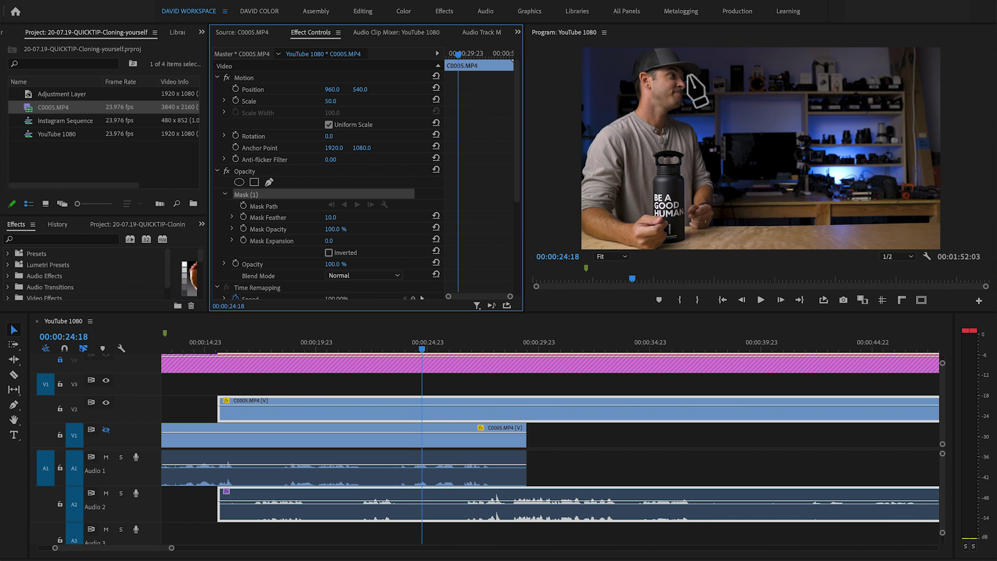
- Scrub the playhead and toggle V1/V2 visibility to compare the two takes
mouse_move(274, 338)
mouse_down()
mouse_move(223, 341)
mouse_move(257, 344)
mouse_up()
click(106, 430)
click(106, 403)
drag(282, 345, 227, 342)
click(254, 409)
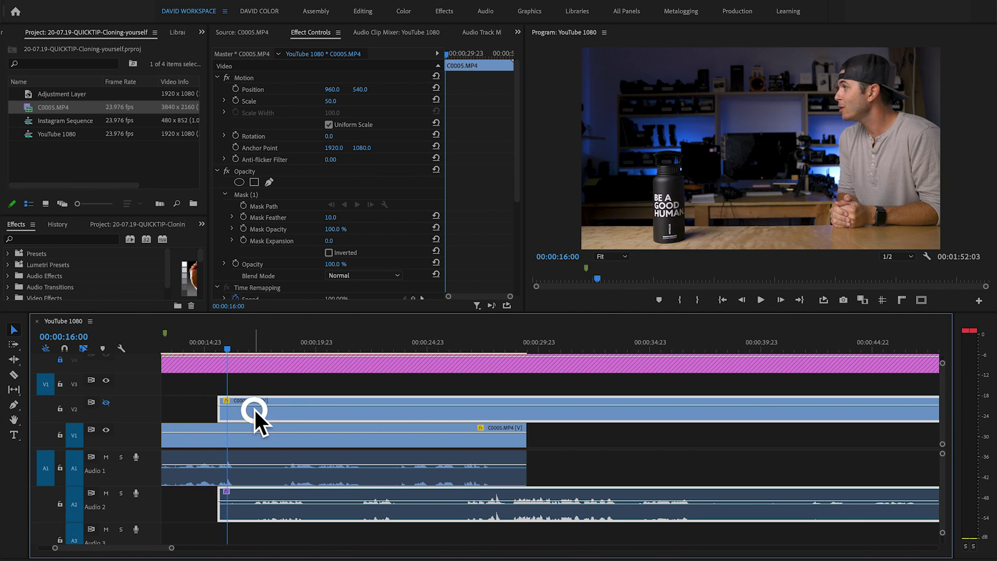
click(106, 402)
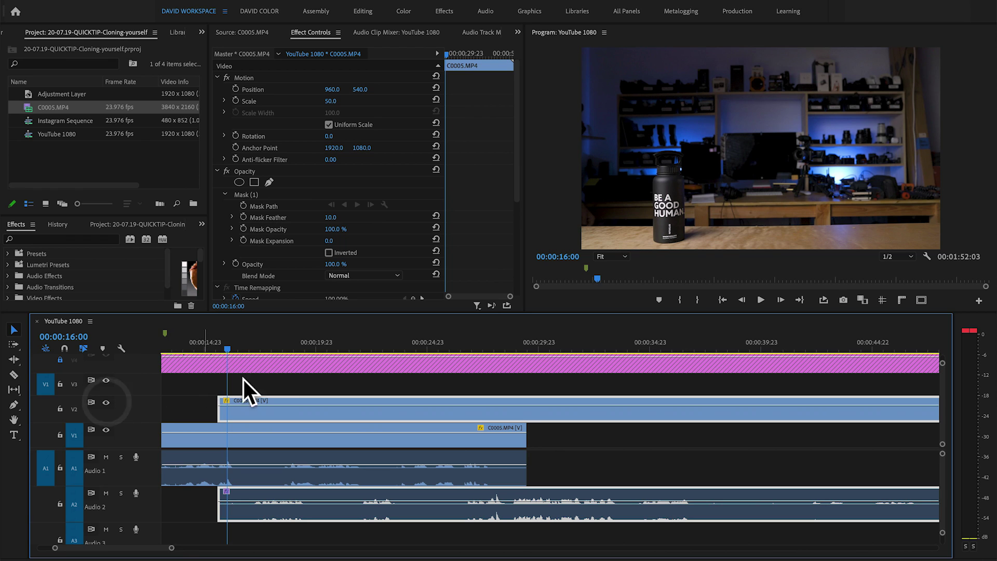
- Draw a closed pen mask with points at the top, right side and bottom-left of the frame
click(269, 182)
click(804, 52)
click(781, 190)
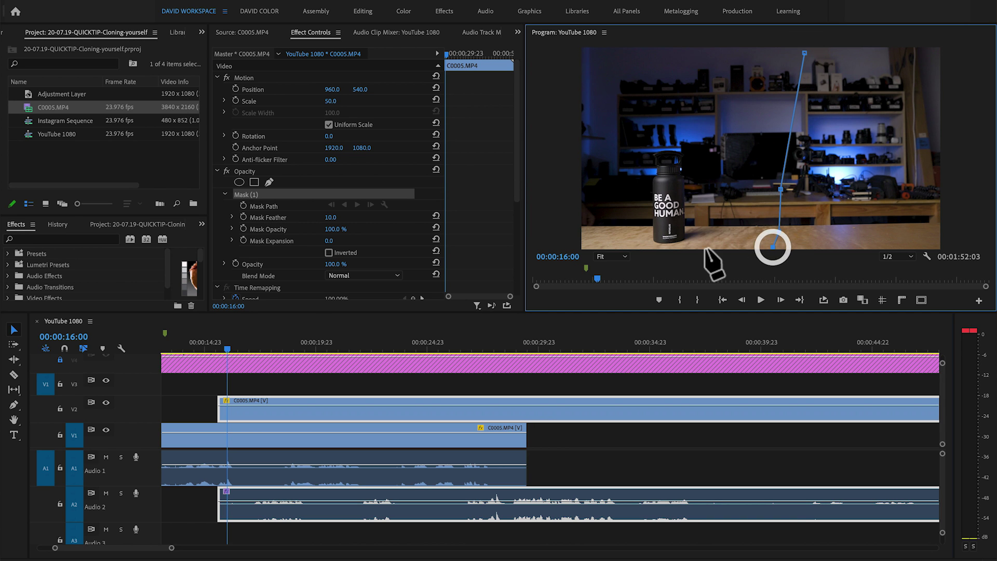
click(584, 246)
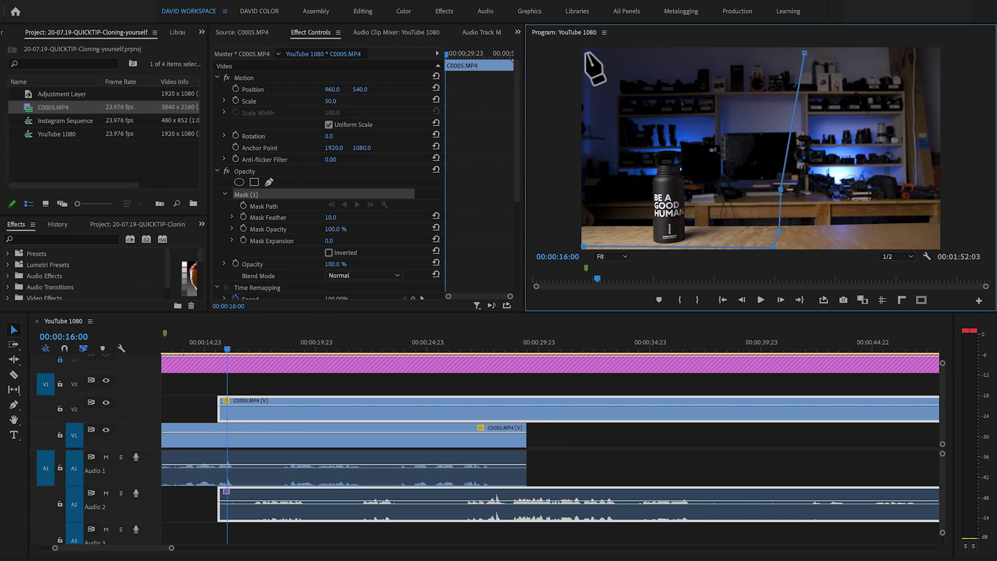
click(805, 52)
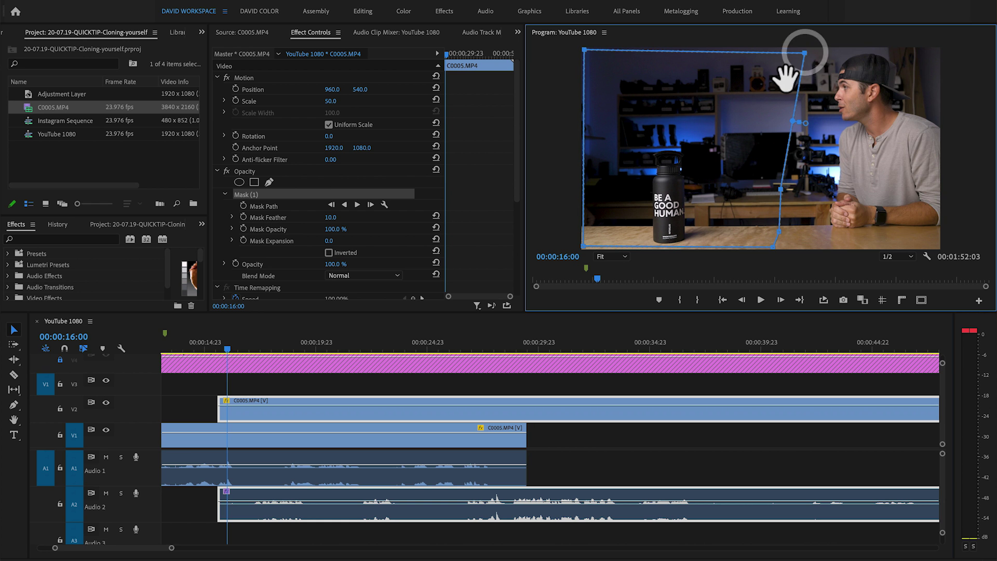
drag(232, 344, 332, 356)
- Adjust the mask's top-left and bottom-left corners and curve its top edge
click(592, 54)
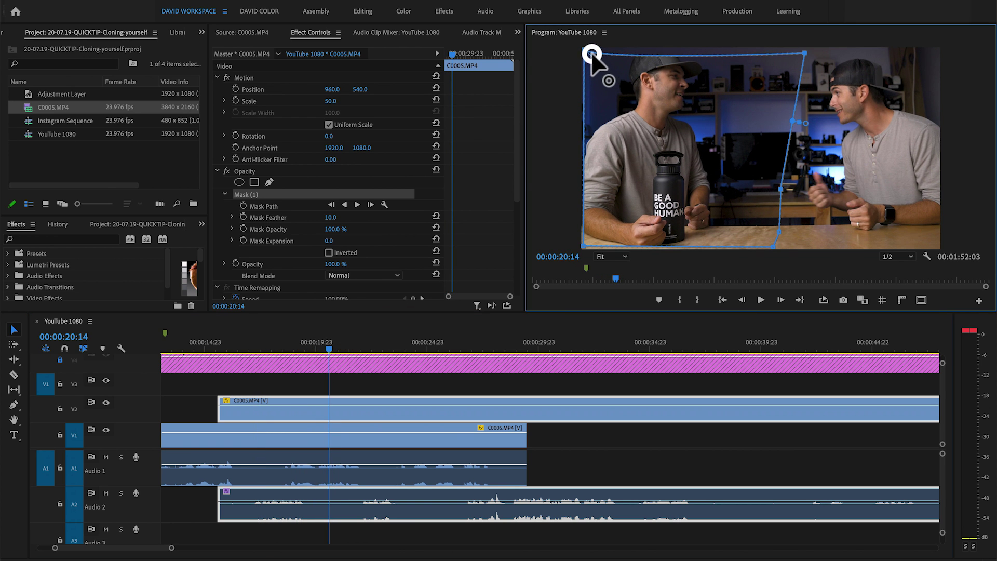
mouse_move(584, 50)
mouse_down()
mouse_move(601, 83)
mouse_move(595, 57)
mouse_up()
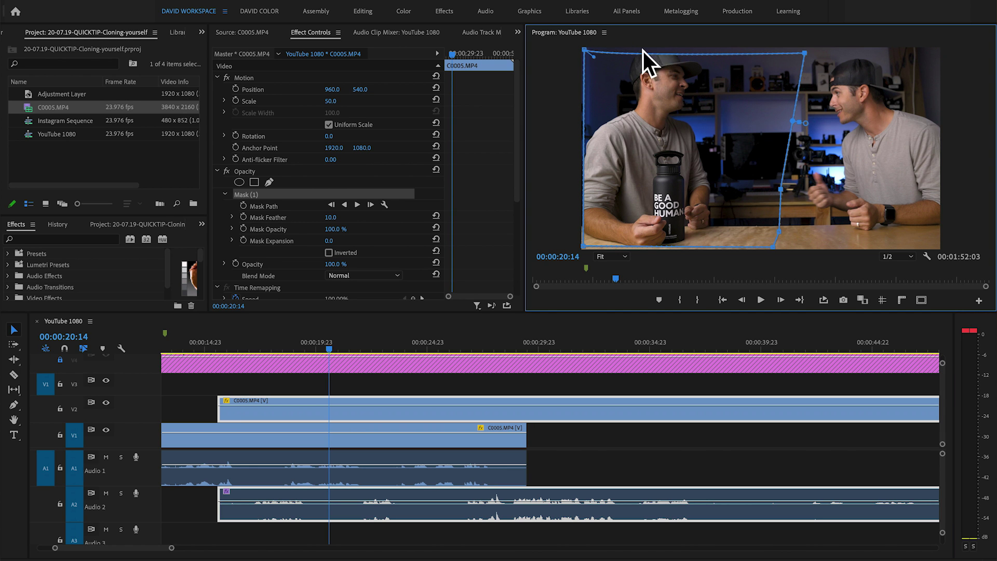
key(minus)
drag(624, 226, 617, 231)
drag(627, 73, 626, 63)
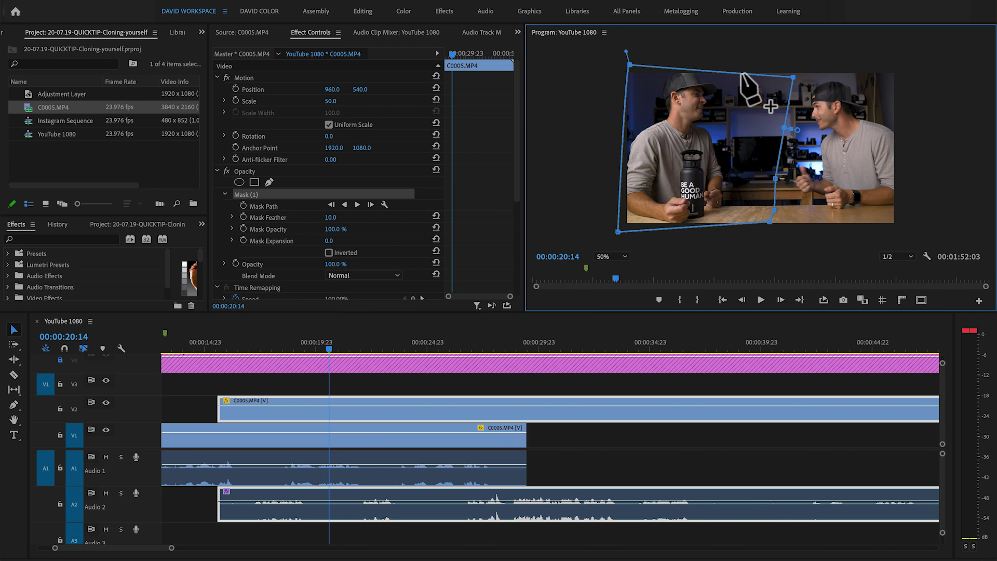
drag(741, 74, 769, 58)
- Straighten the right edge, lower the bottom-right corner, add a right-edge point, and preview with V1 hidden
drag(774, 179, 766, 180)
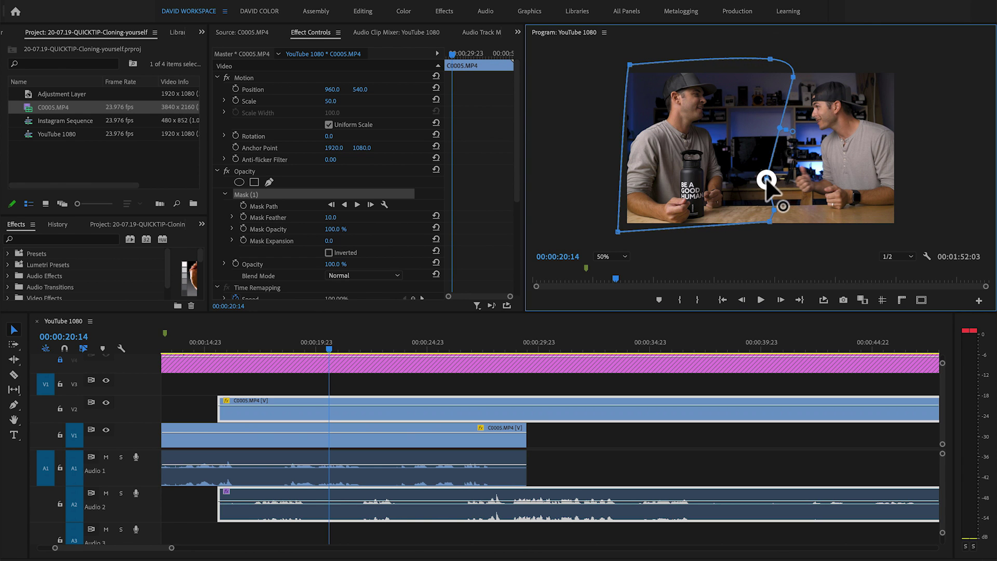
drag(791, 77, 779, 75)
drag(767, 221, 765, 230)
click(767, 210)
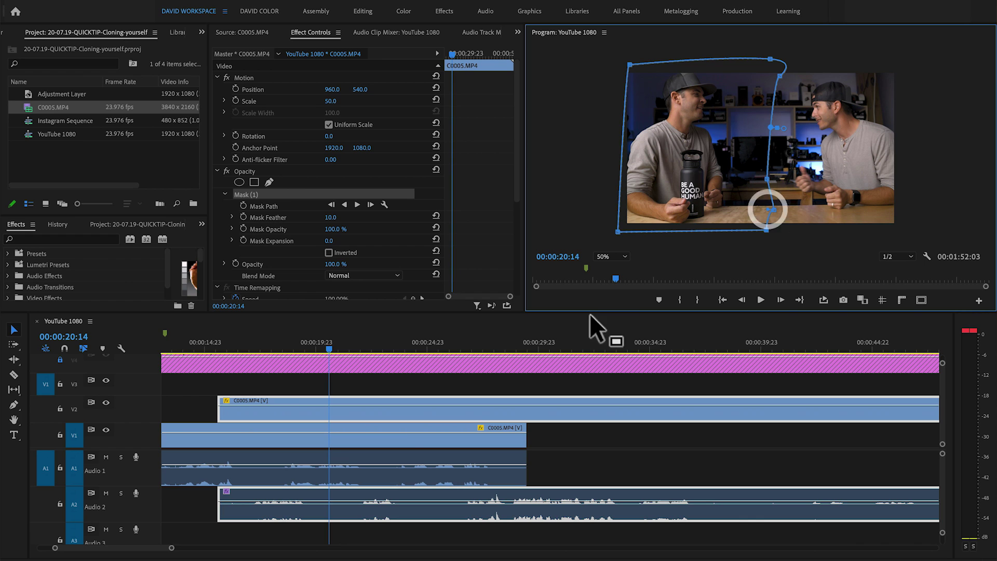
click(106, 430)
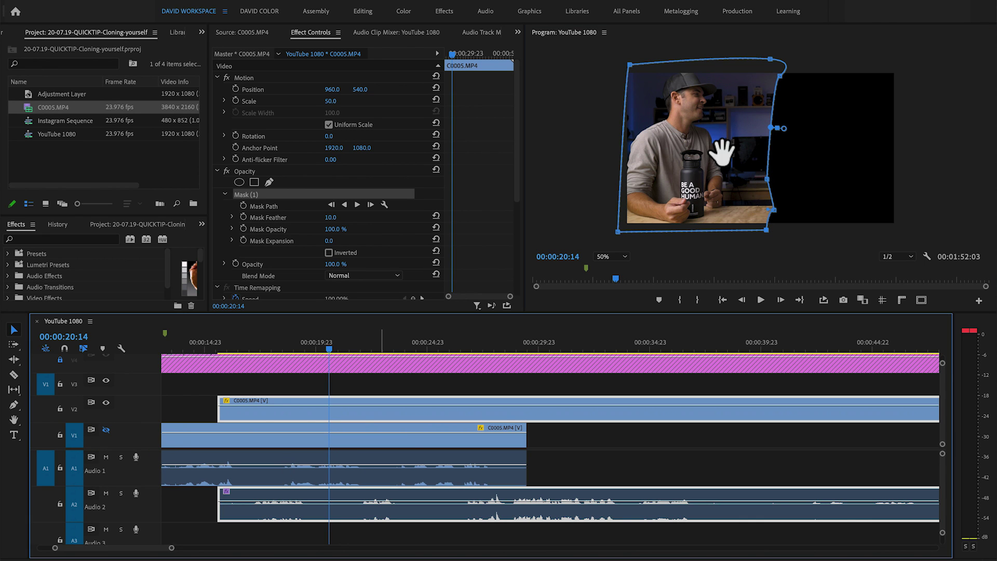
click(588, 154)
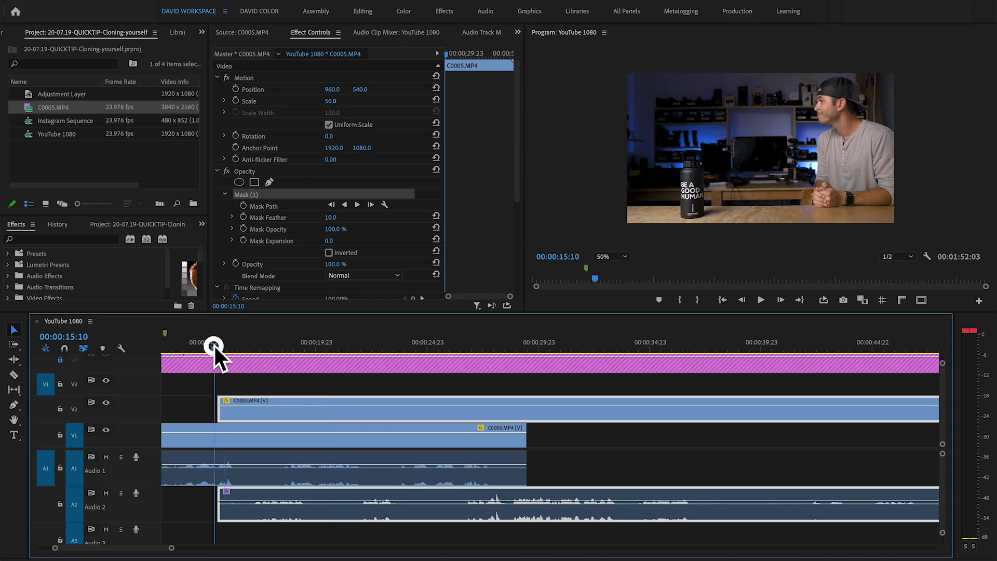
- Scrub the playhead to around 00:00:18:12 to see both takes together
drag(213, 343, 286, 347)
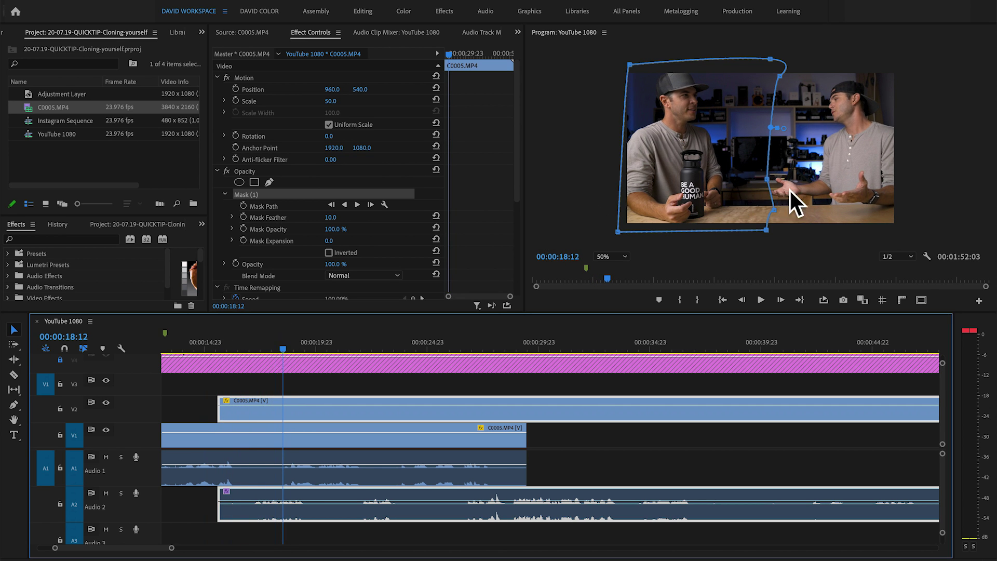
- Set the Program monitor zoom to 75% and enlarge the preview panel
click(611, 258)
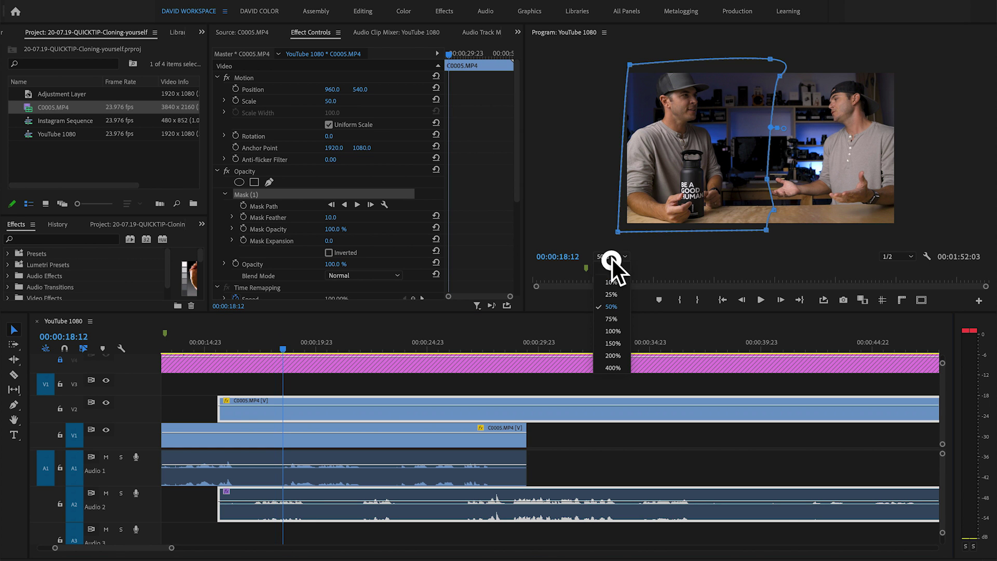
click(618, 316)
drag(544, 314, 538, 372)
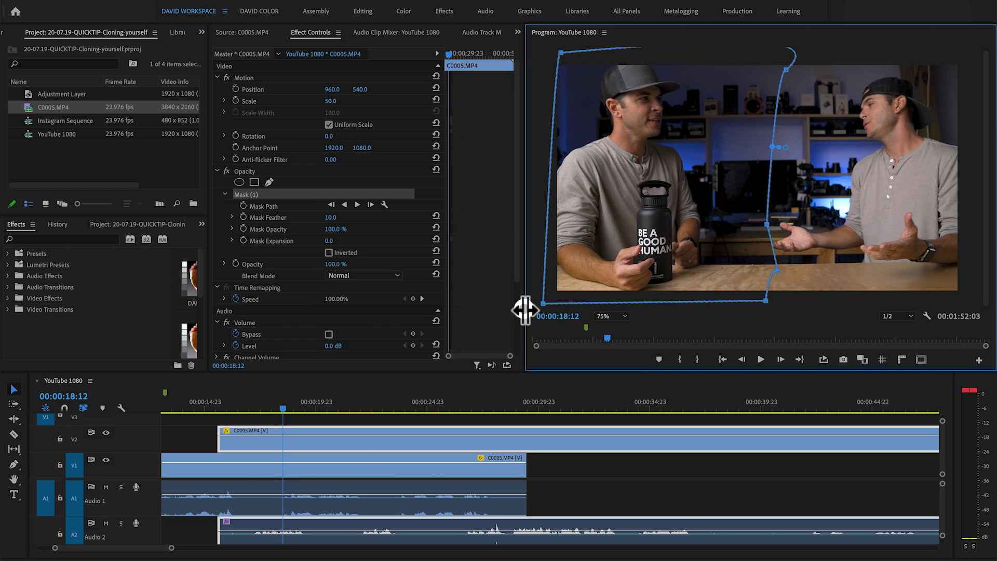
drag(525, 310, 486, 310)
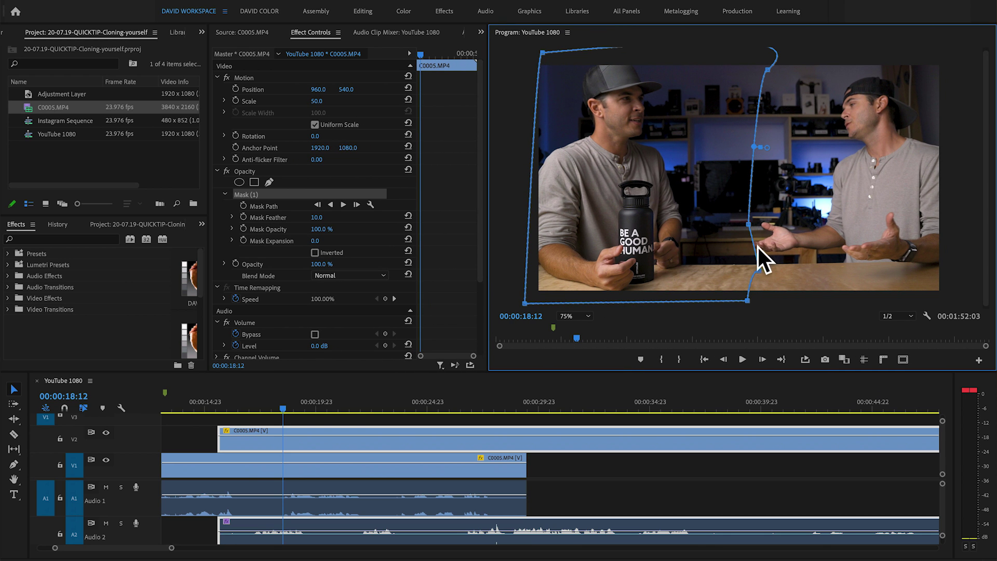
- On the upper C0005.MP4 clip's Mask (1), drag points to straighten the lower right edge
click(553, 460)
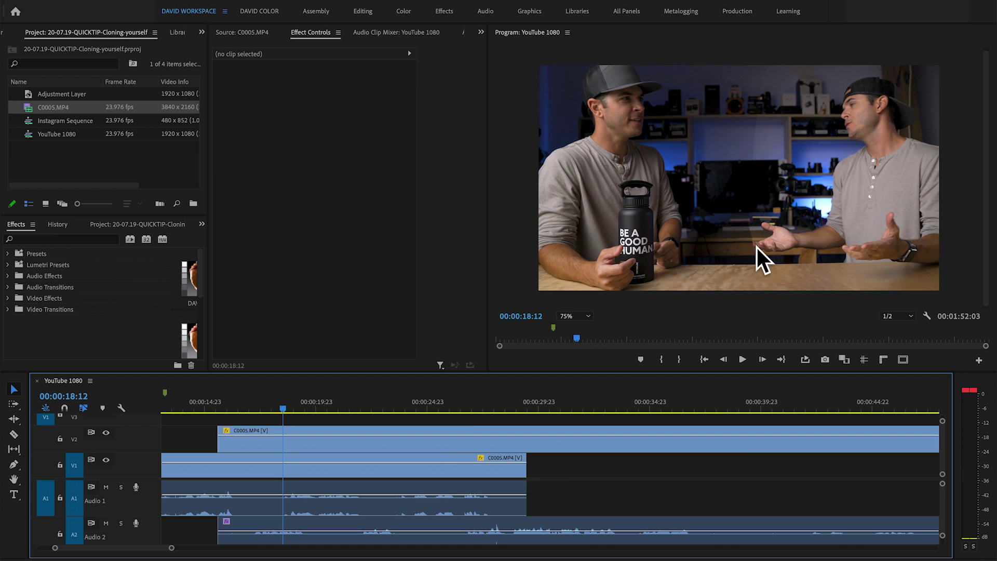
click(408, 439)
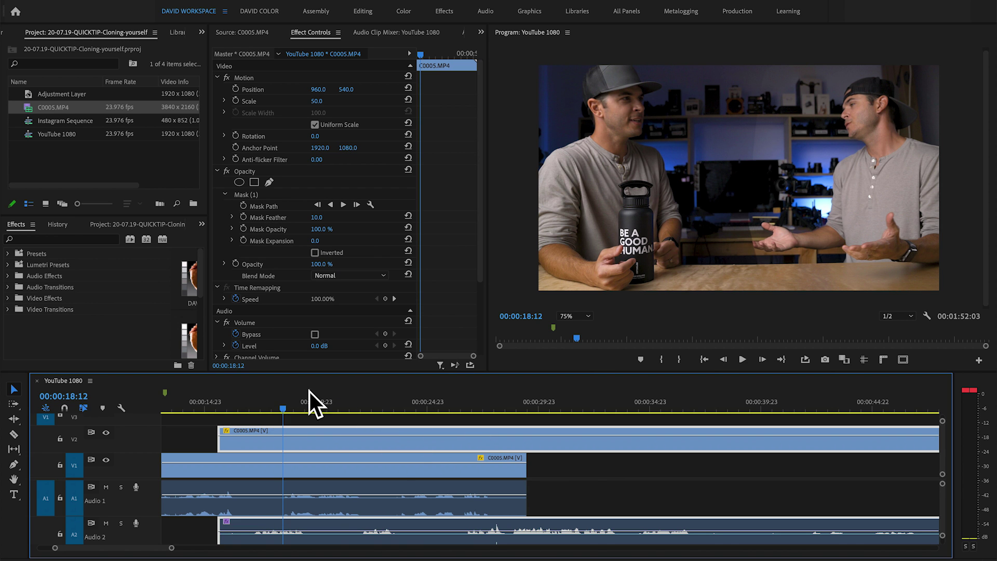
click(247, 195)
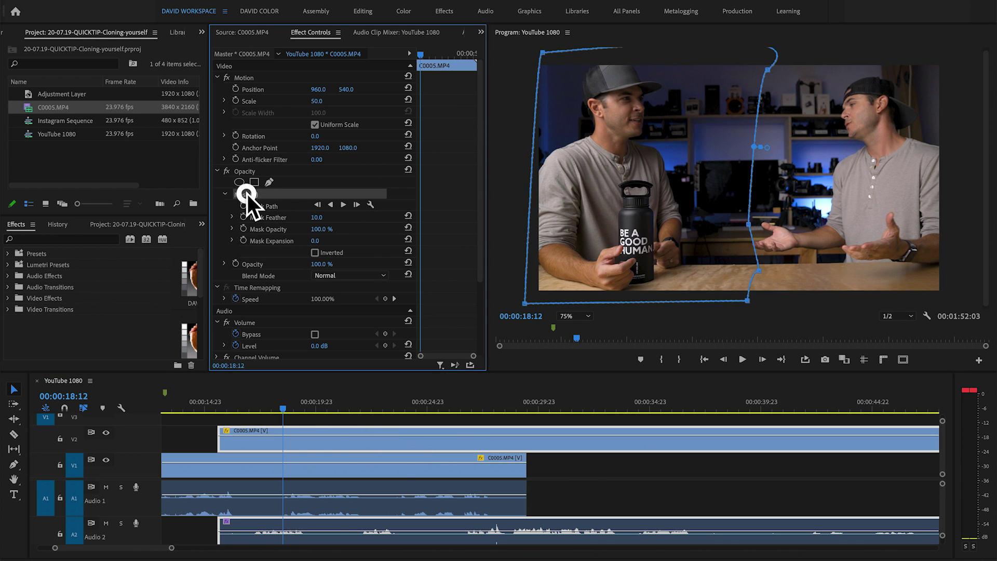
drag(748, 224, 737, 240)
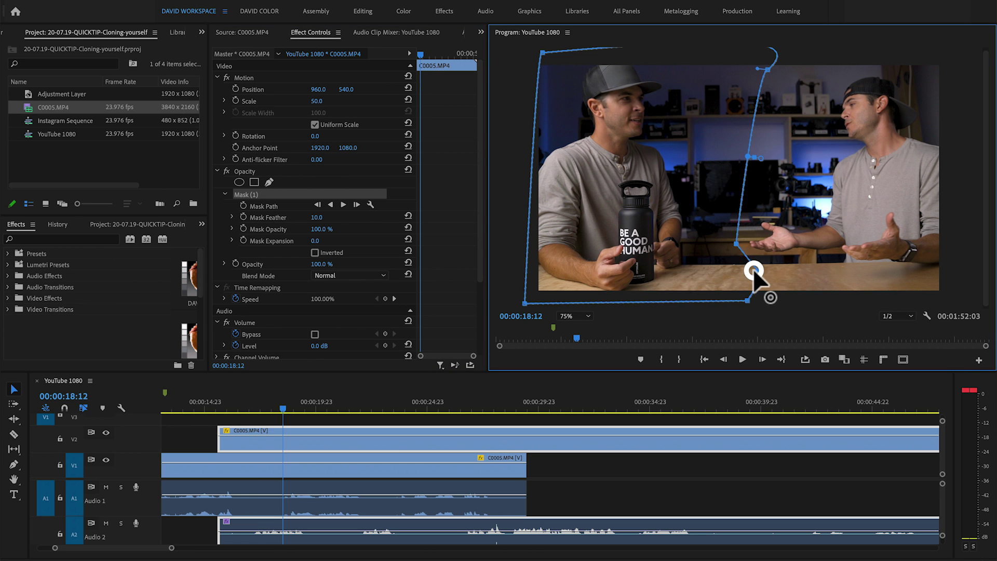
drag(758, 269, 745, 273)
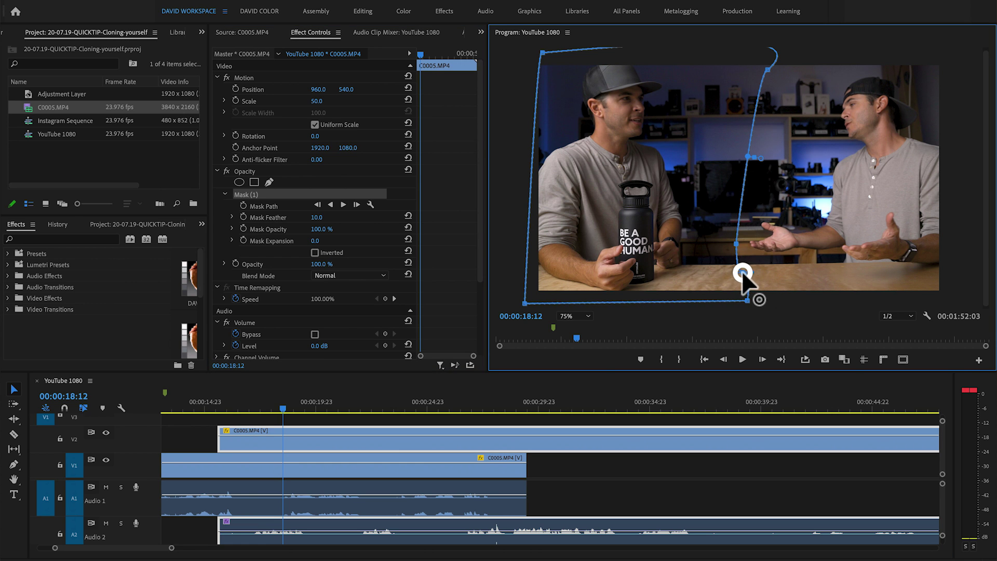
drag(228, 407, 488, 410)
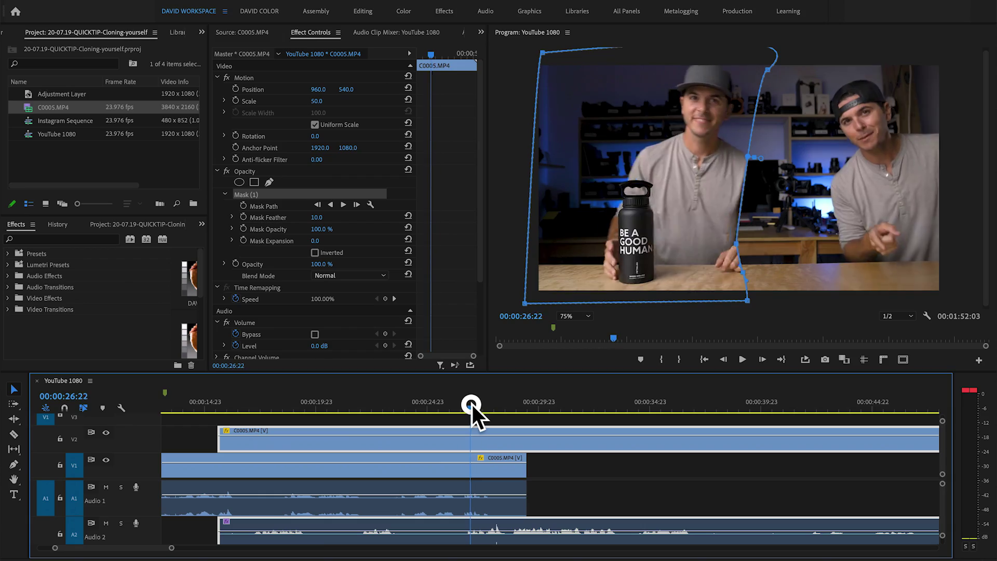
- Scrub the playhead forward to about 00:00:26:05, where both takes gesture toward each other
drag(472, 404, 456, 400)
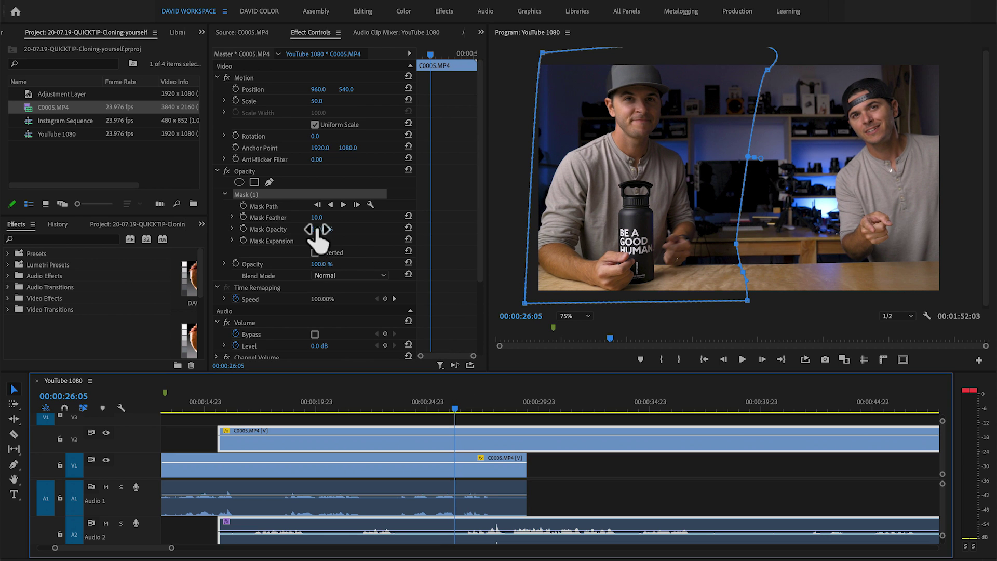
- Enable Mask Path keyframing near 00:00:26:07 and move the mask's middle-right point rightward
click(244, 205)
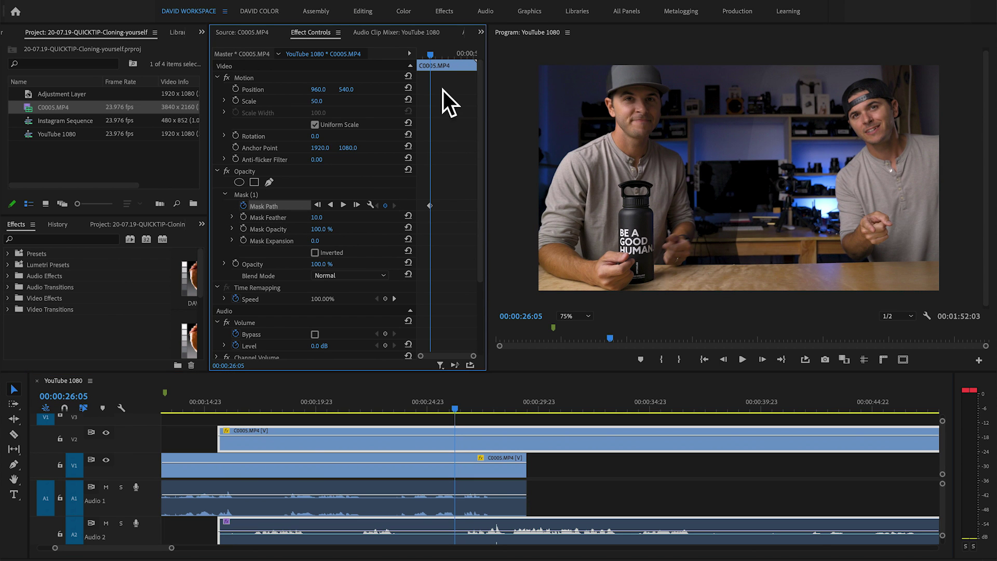
drag(431, 52, 431, 52)
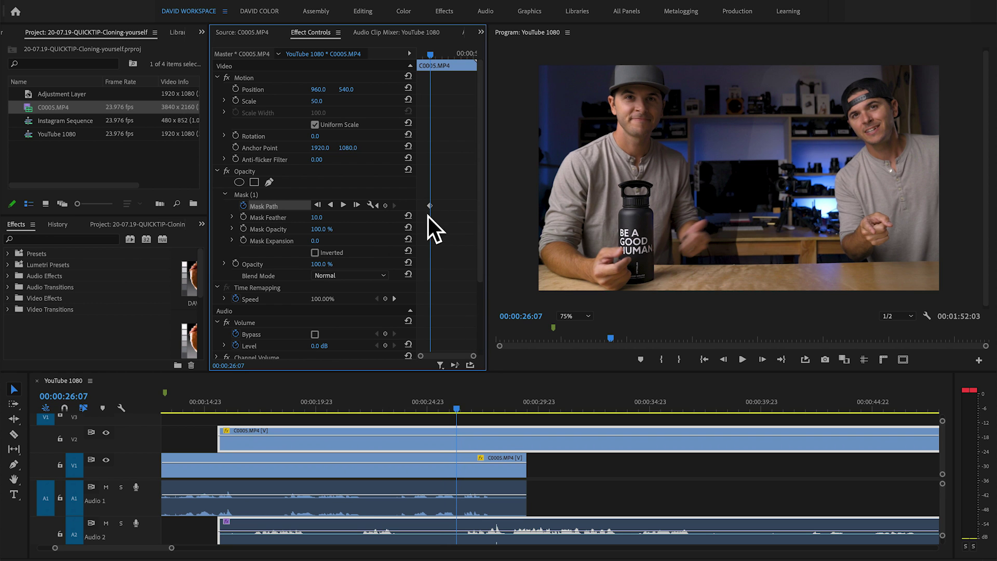
key(equal)
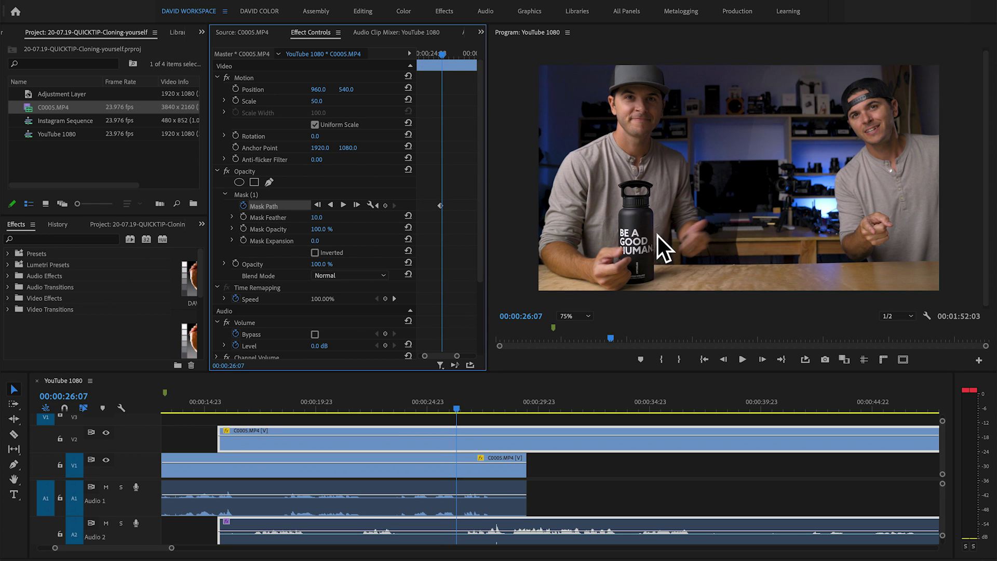
click(253, 194)
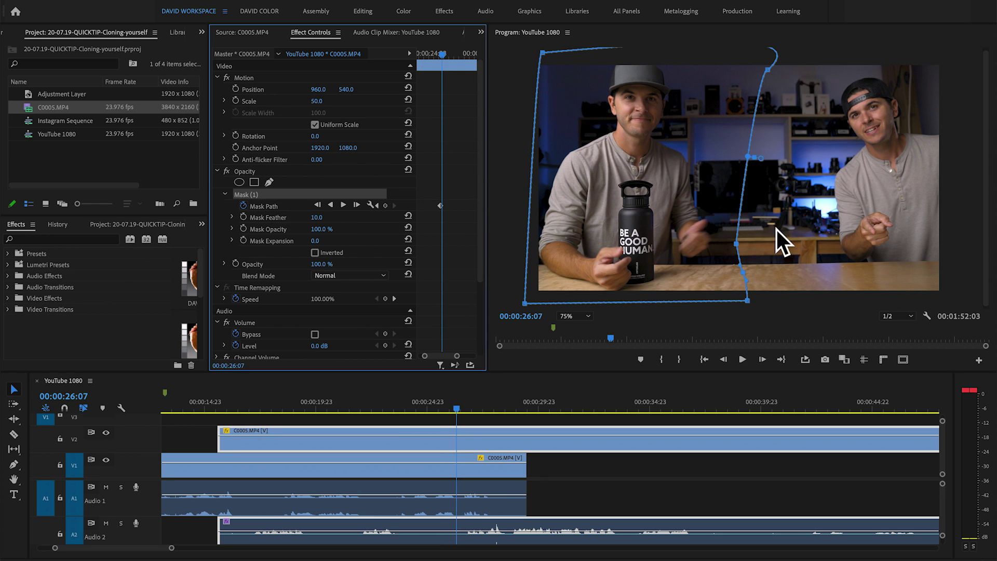
click(747, 243)
drag(737, 241, 768, 238)
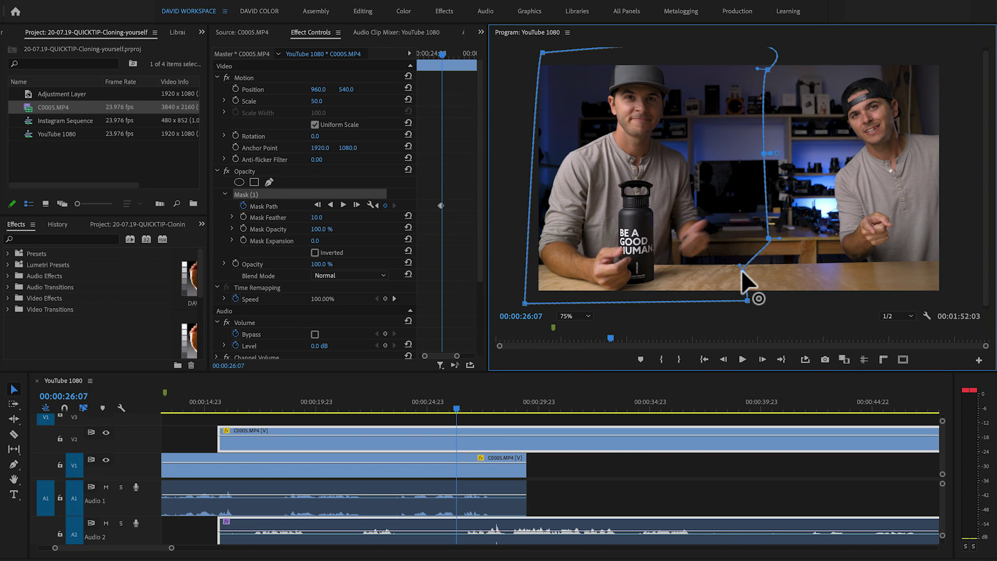
- At 00:00:26:10, push the mask's right edge, top-right and bottom-right points further out
click(442, 299)
key(Right)
key(Right)
key(Right)
key(Right)
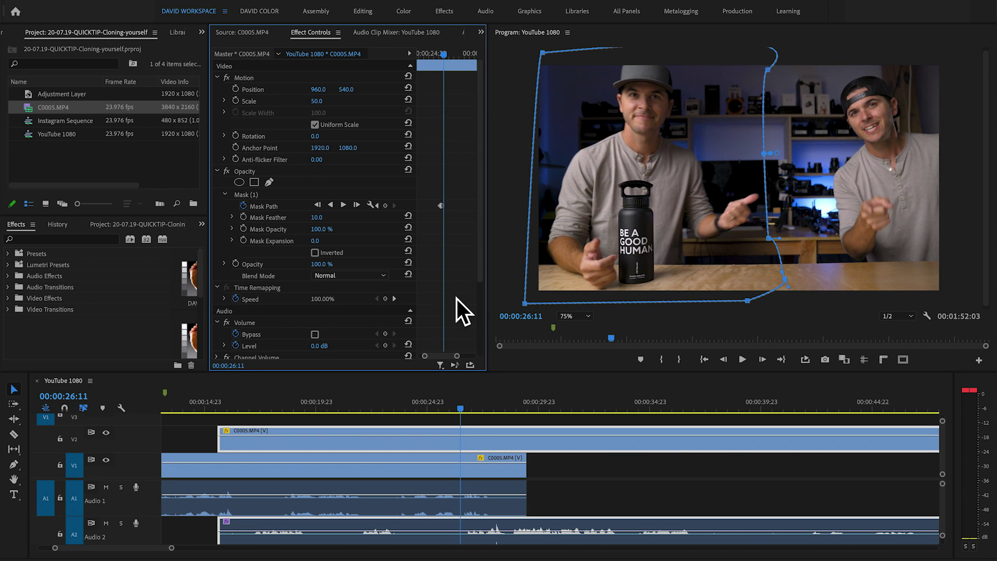
key(Left)
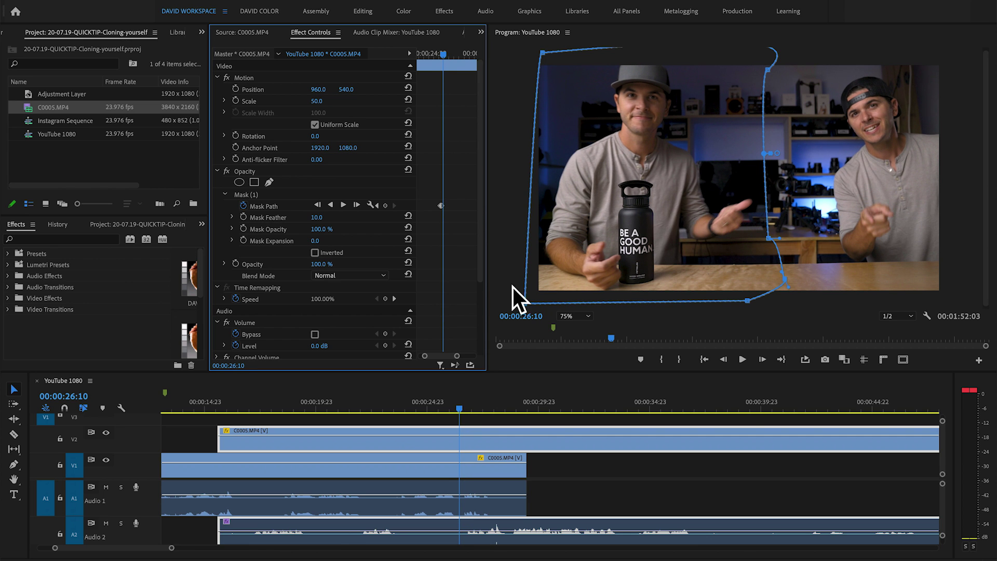
drag(770, 239, 808, 233)
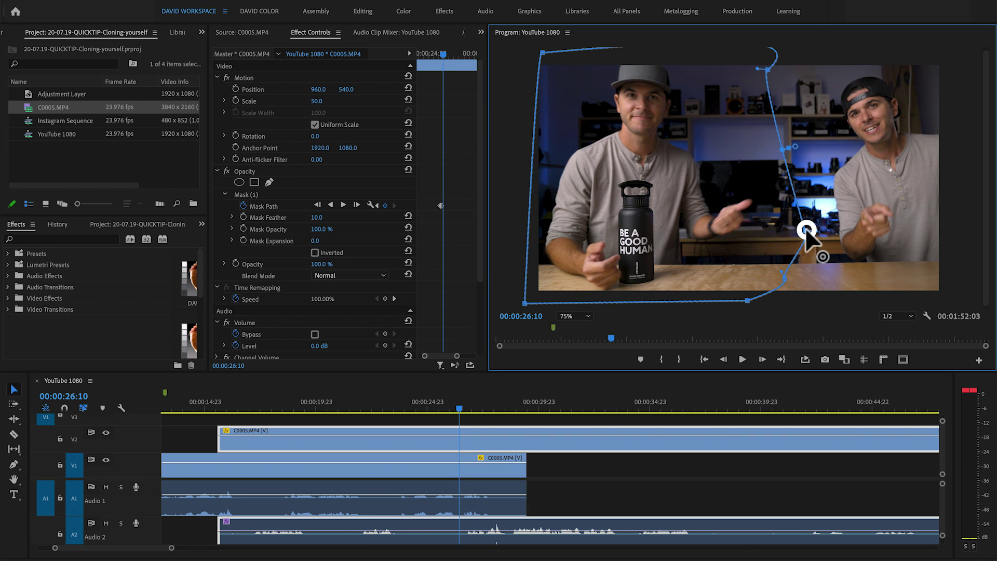
drag(768, 68, 786, 60)
drag(784, 279, 805, 306)
- Step frame by frame to 00:00:27:11 to check the keyframed mask
click(444, 228)
key(Right)
key(Right)
key(Right)
key(Right)
key(Right)
key(Right)
key(Right)
key(Right)
key(Right)
key(Right)
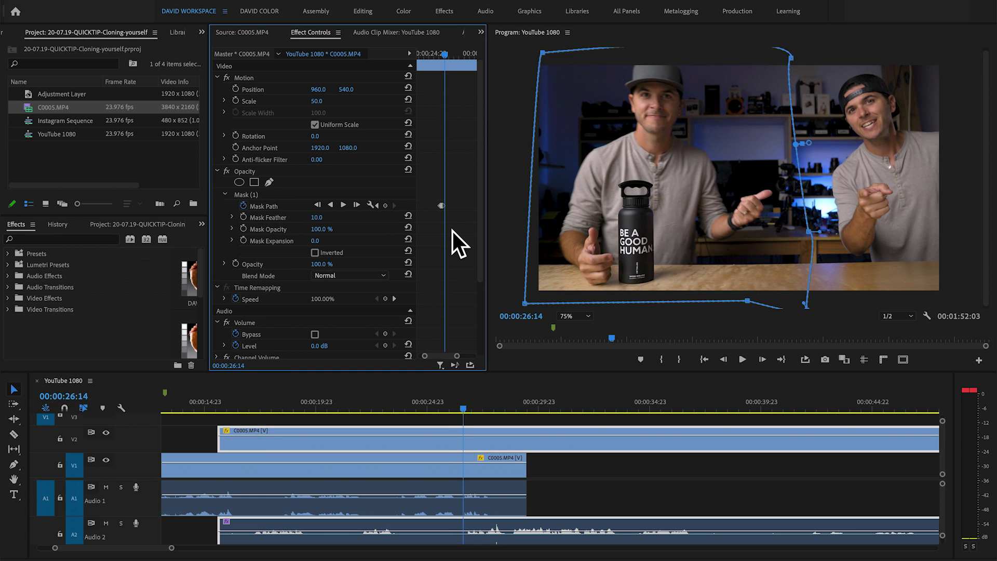
key(Right)
key(Right)
key(Right)
key(Right)
key(Right)
key(Right)
key(Right)
key(Right)
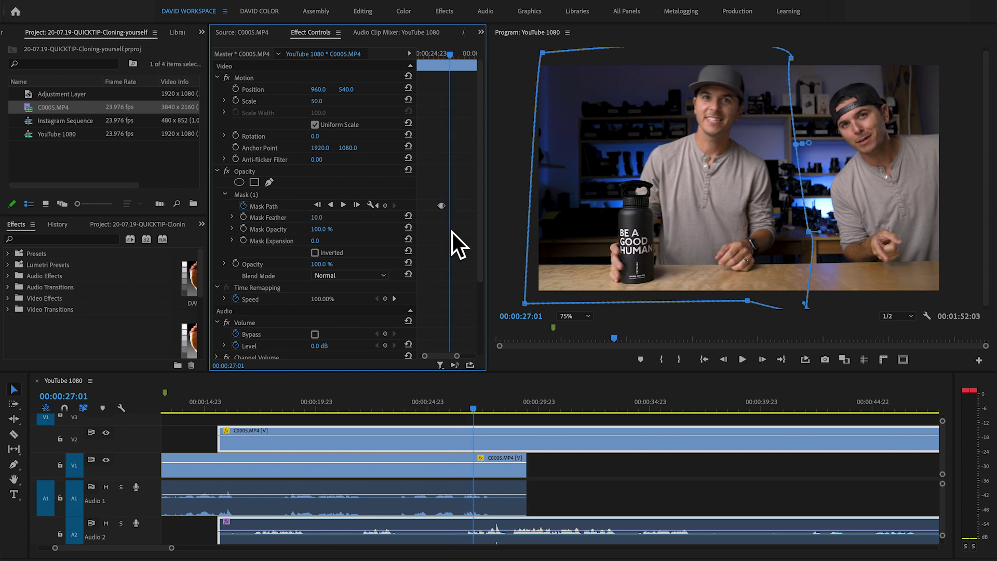
key(Right)
key(Right)
key(Right)
key(Right)
key(Right)
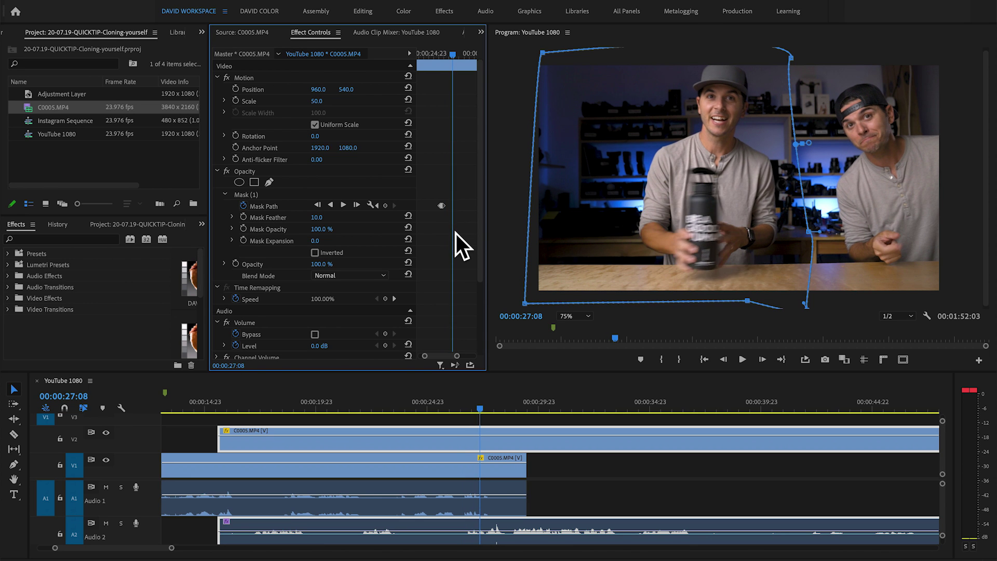
key(Right)
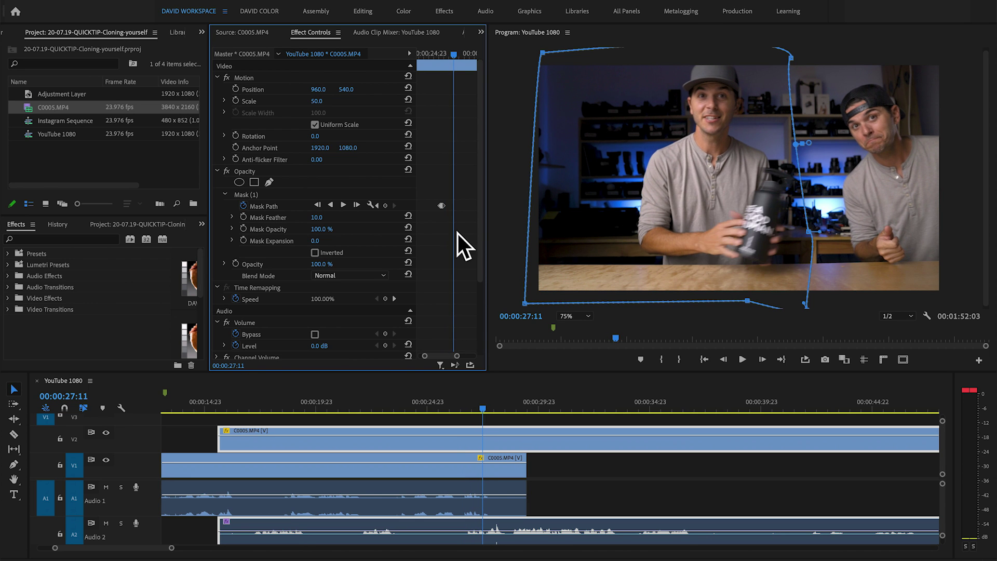
- At 00:00:27:11, move the mask's top-right, lower-right and bottom-right points outward
drag(790, 56, 813, 55)
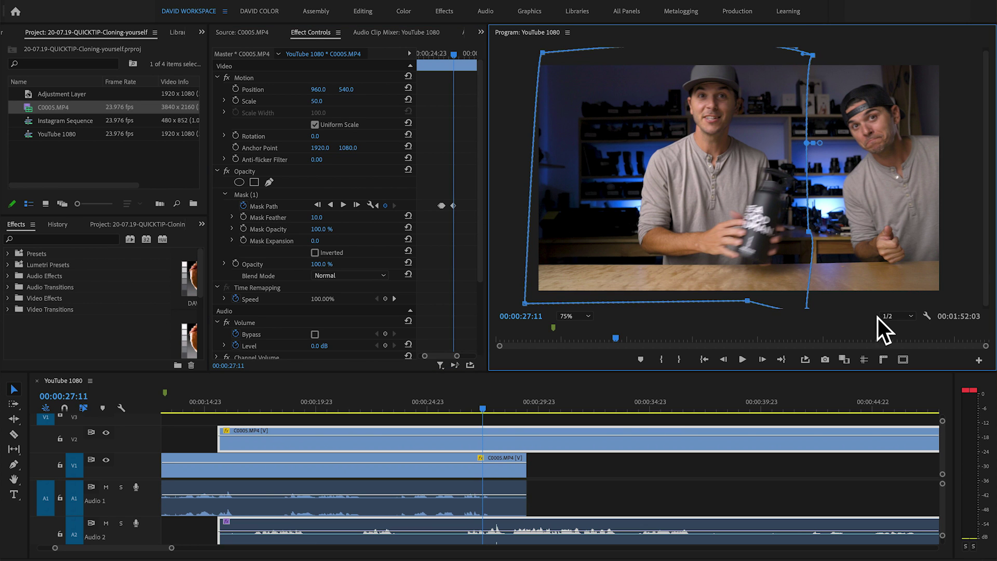
drag(808, 230, 828, 238)
drag(805, 303, 813, 301)
- At 00:00:27:16 and 27:17, pull the right-edge mask point down and right around the bottle
click(485, 405)
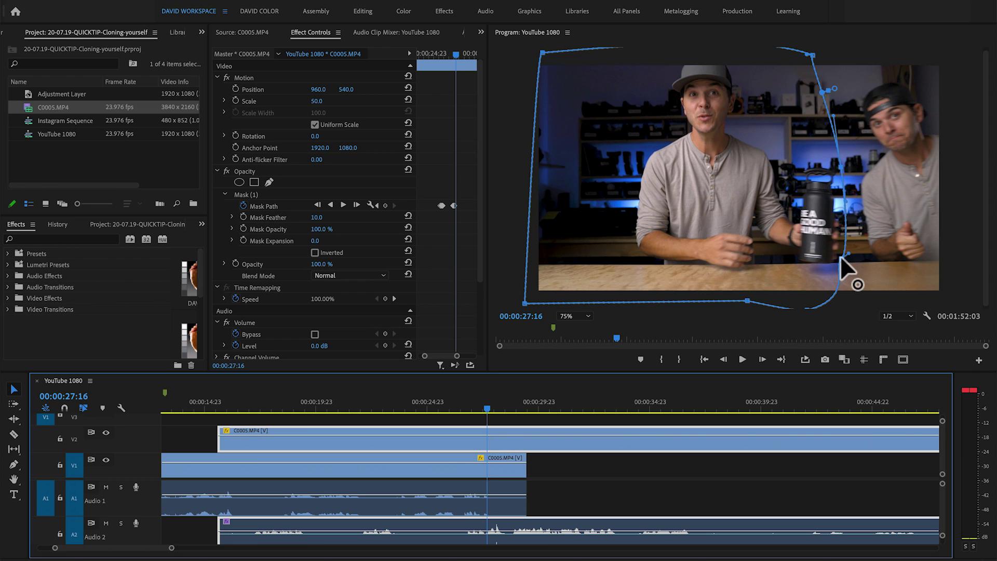
drag(840, 255, 855, 269)
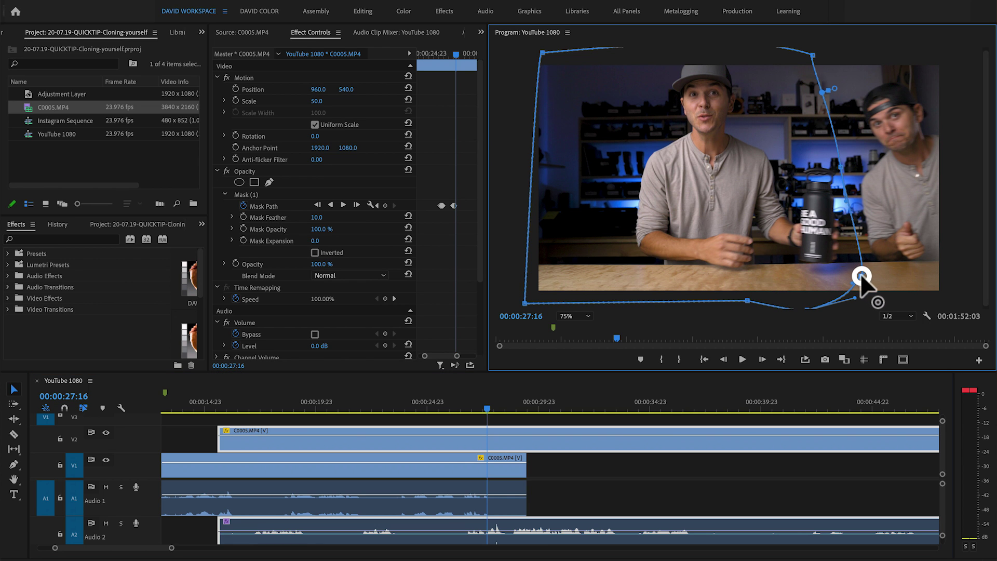
click(494, 407)
key(Right)
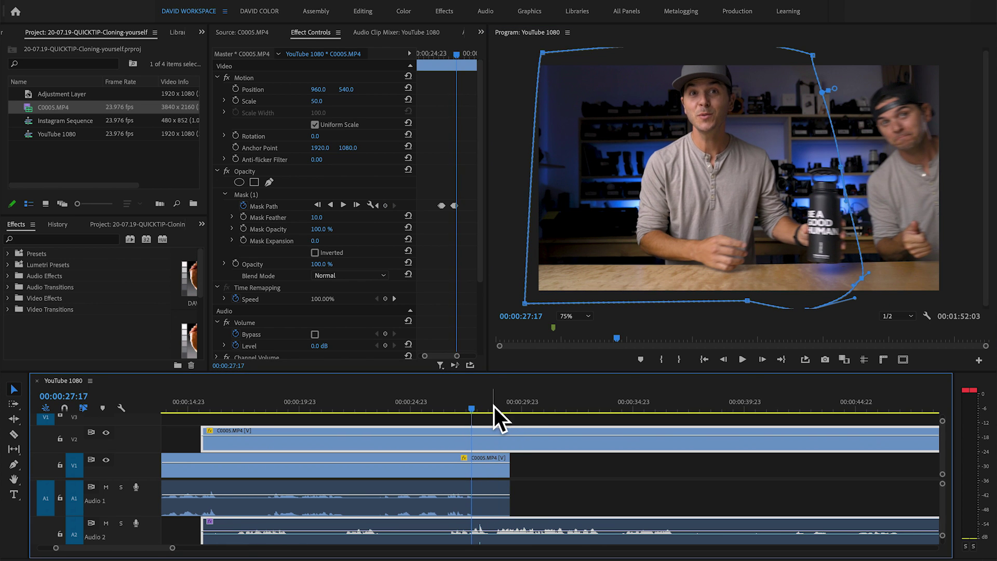
click(853, 166)
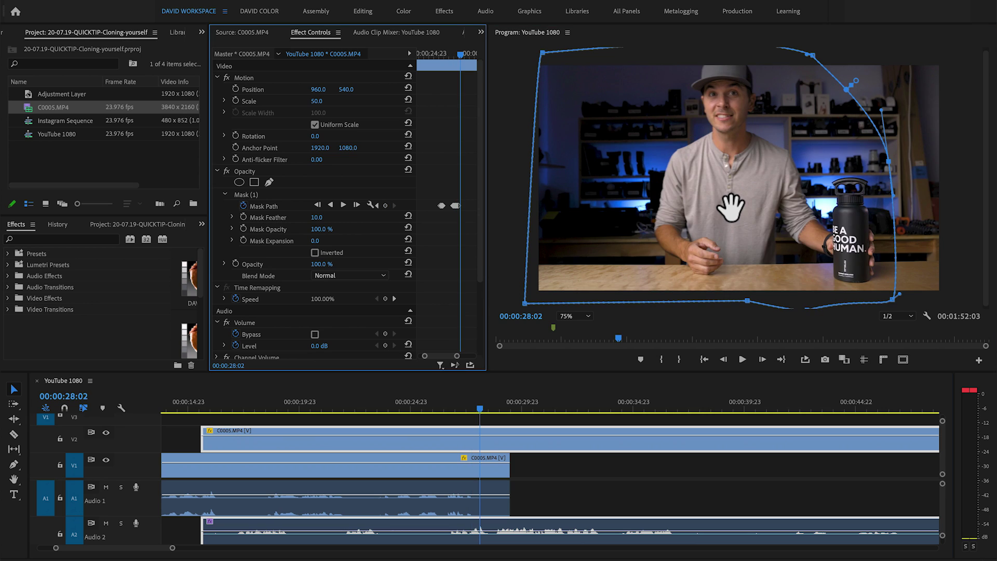